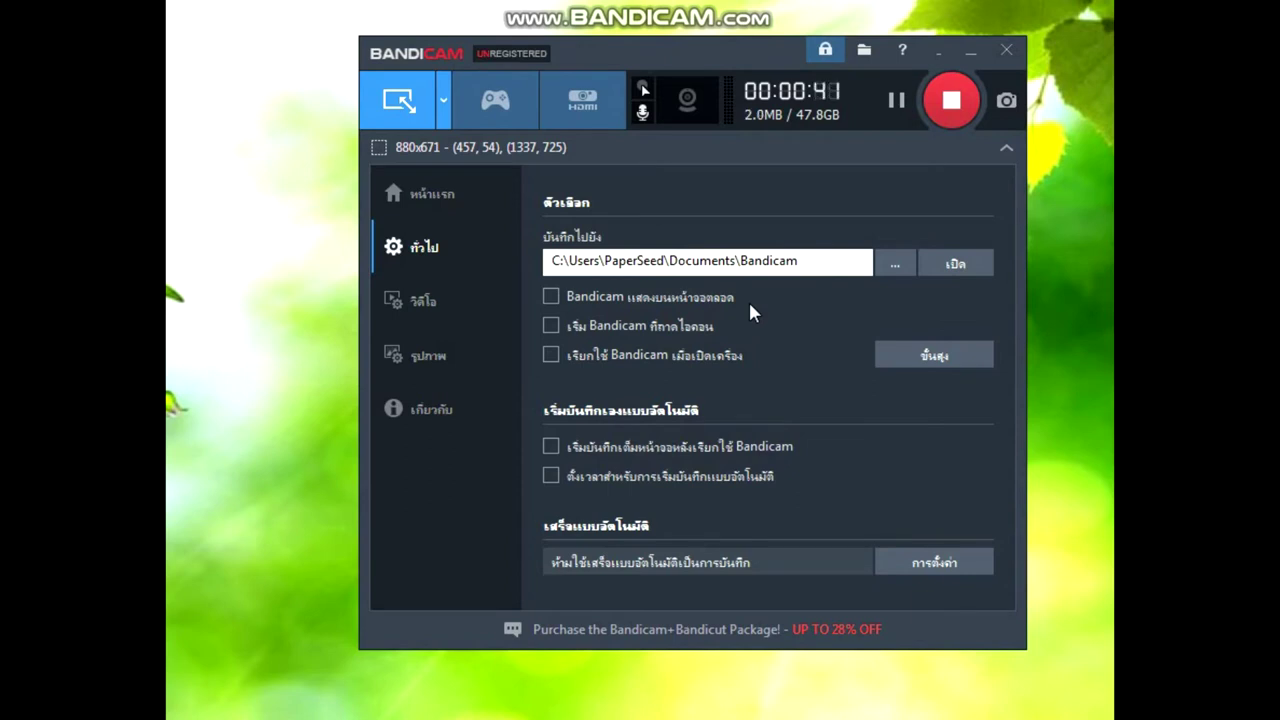
# Open the advanced options and examine the list of available interface languages
pyautogui.click(953, 362)
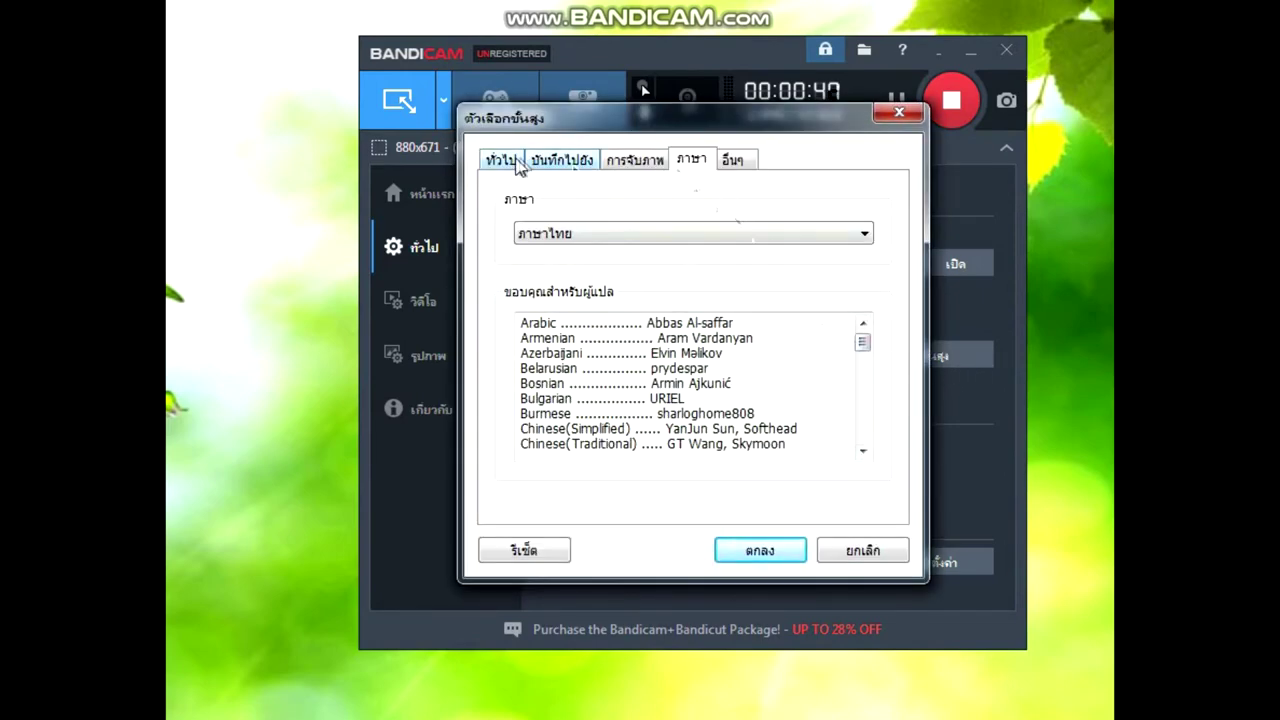
pyautogui.click(692, 232)
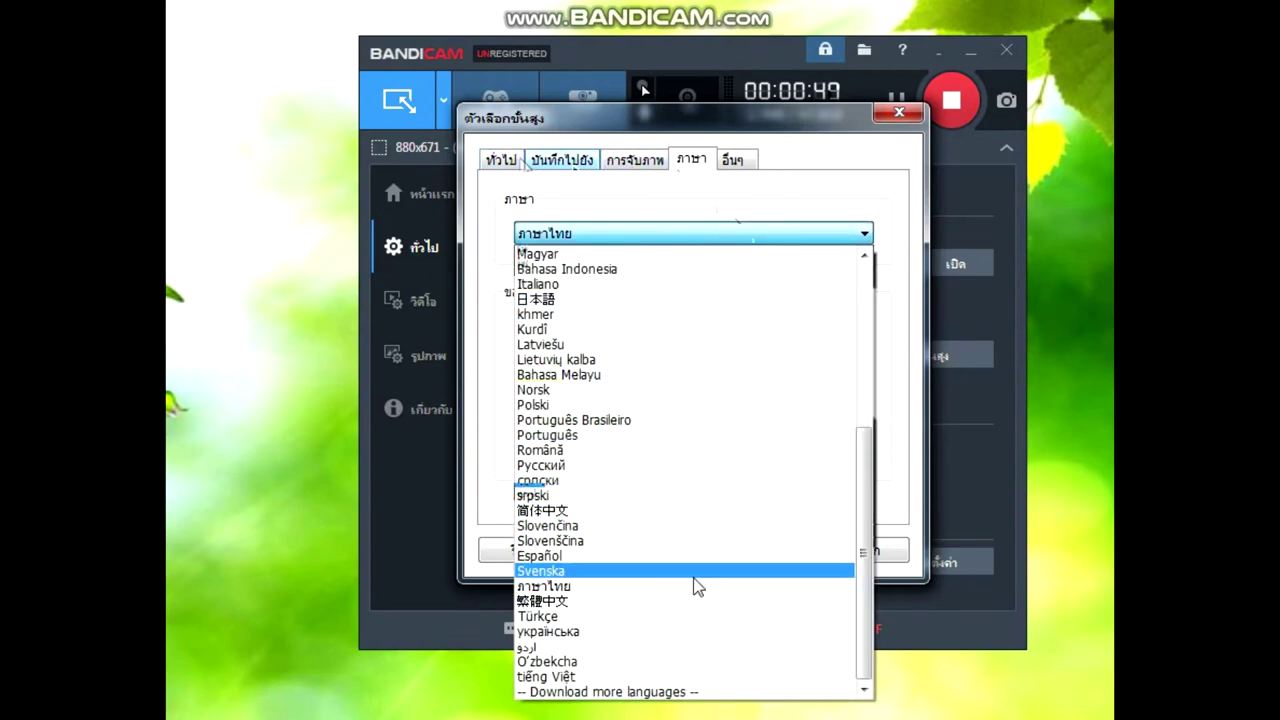
pyautogui.click(413, 472)
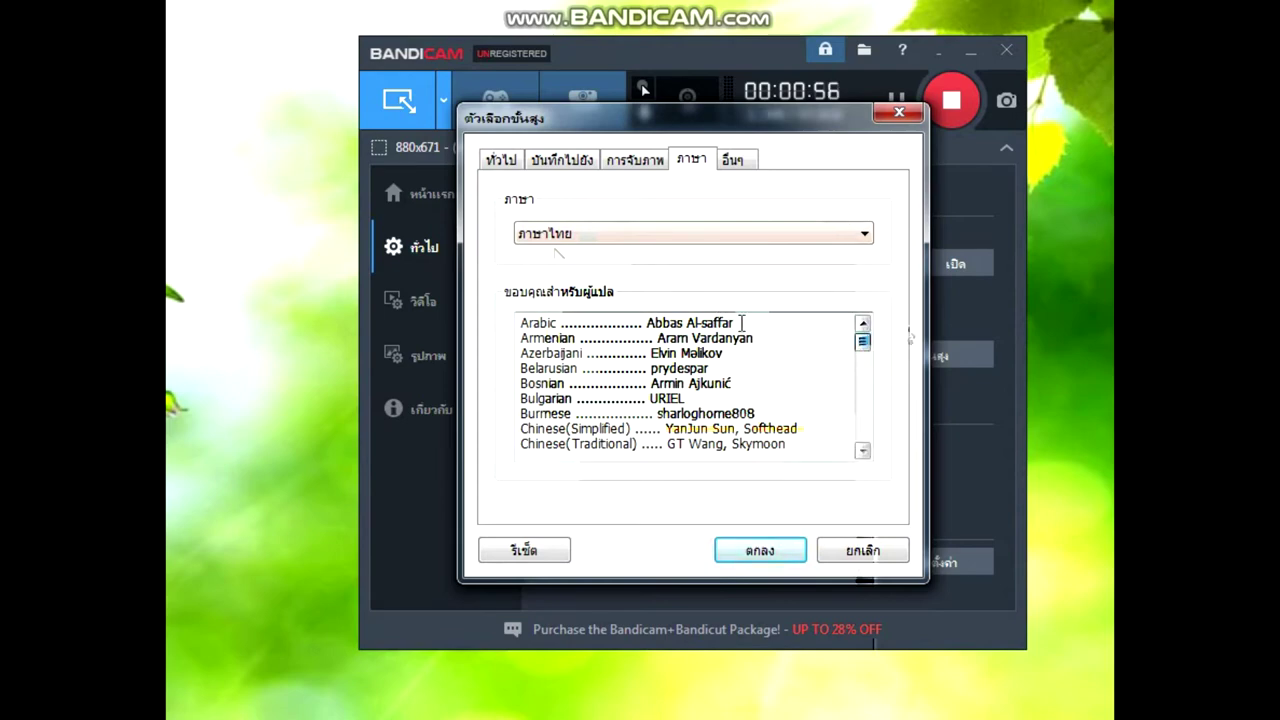
# Review the general options and the output folder settings, including the folder browser, in the advanced options
pyautogui.click(505, 166)
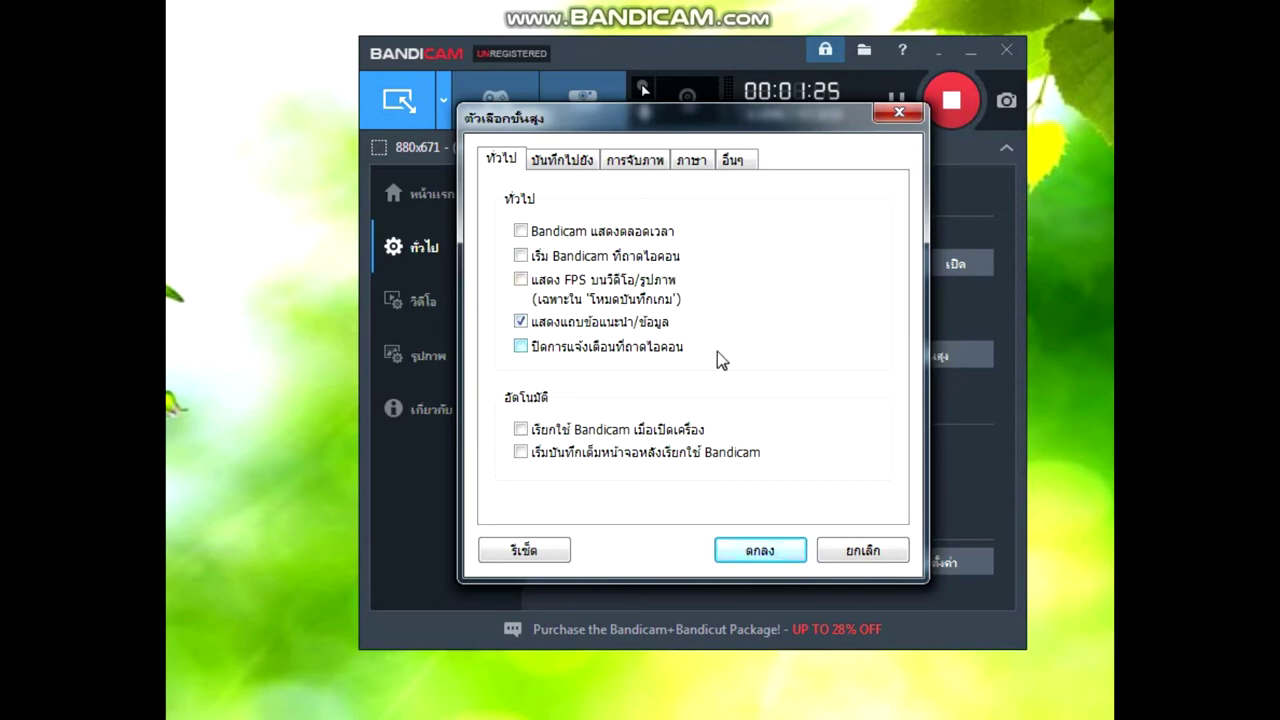
pyautogui.click(582, 166)
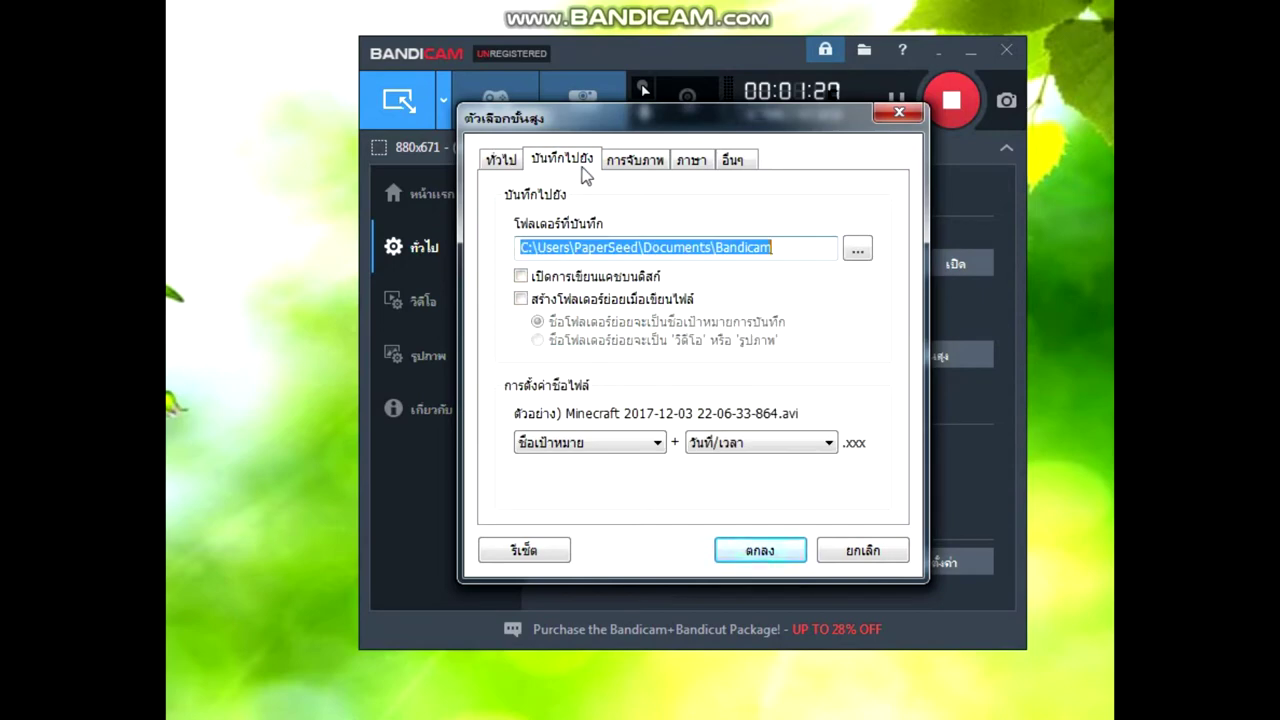
pyautogui.click(857, 251)
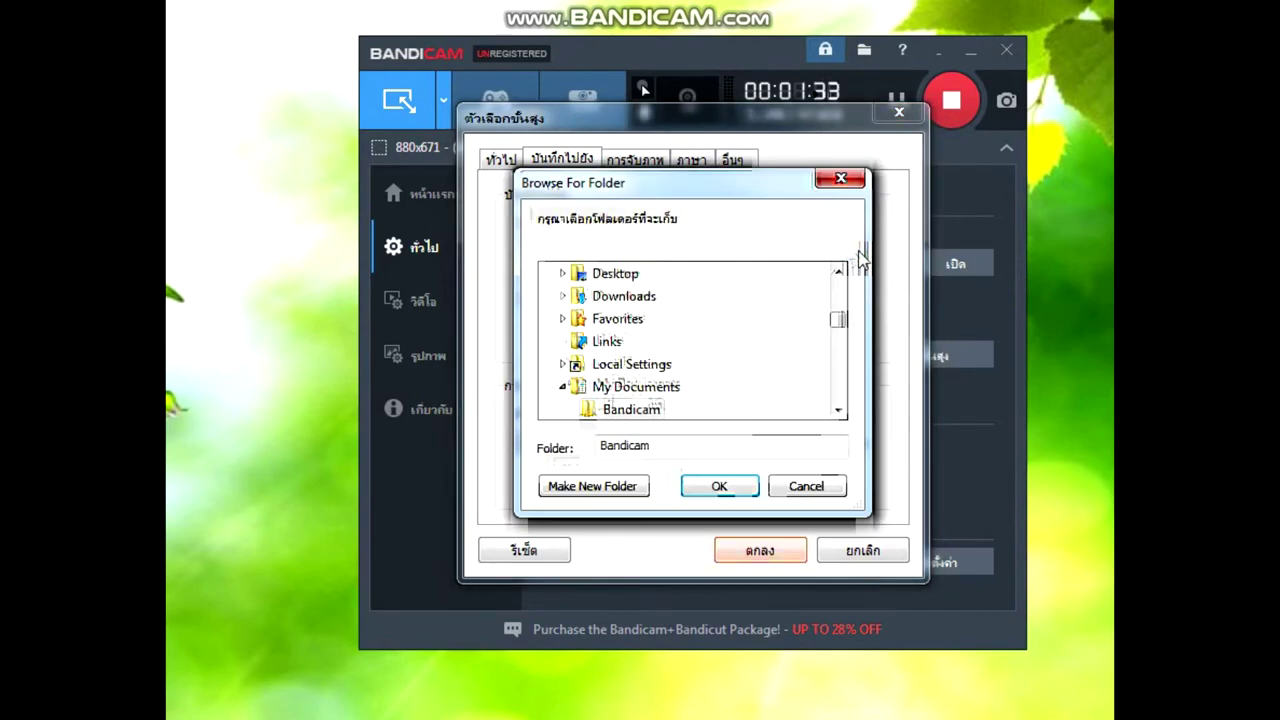
pyautogui.click(840, 178)
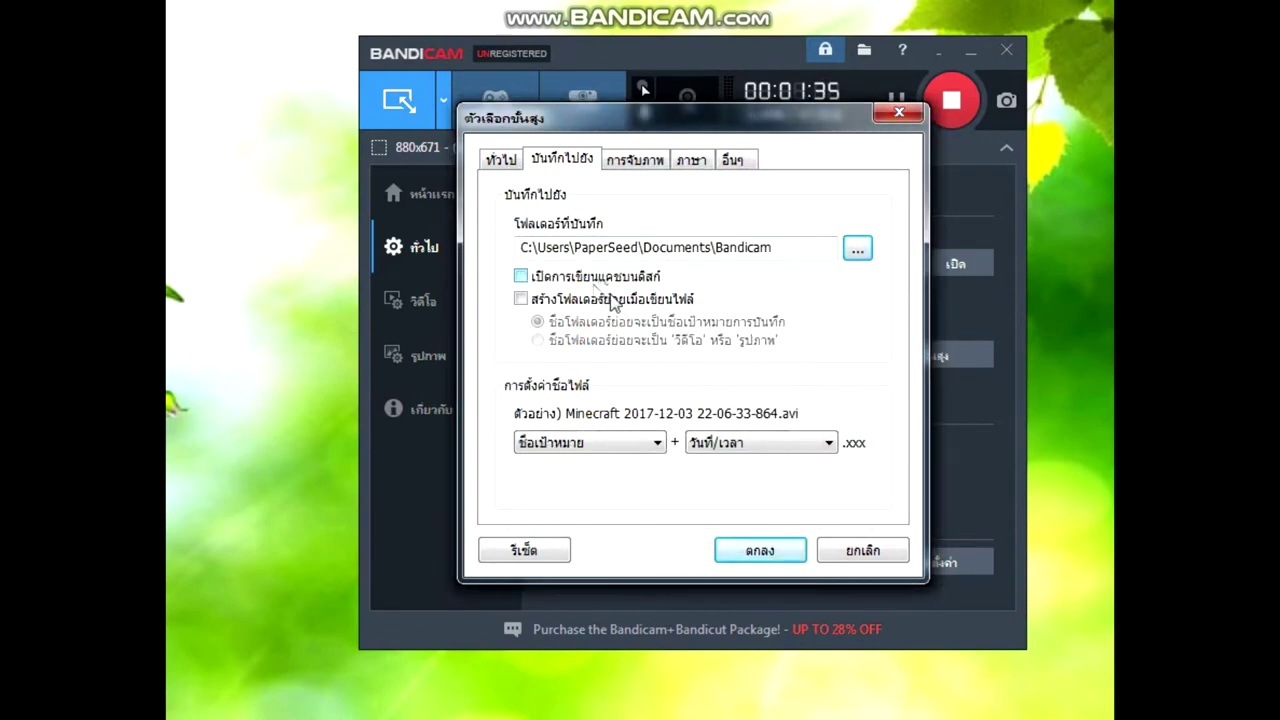
# Look through the capture, language, other and general advanced options, and close the dialog with OK
pyautogui.click(632, 168)
pyautogui.click(702, 160)
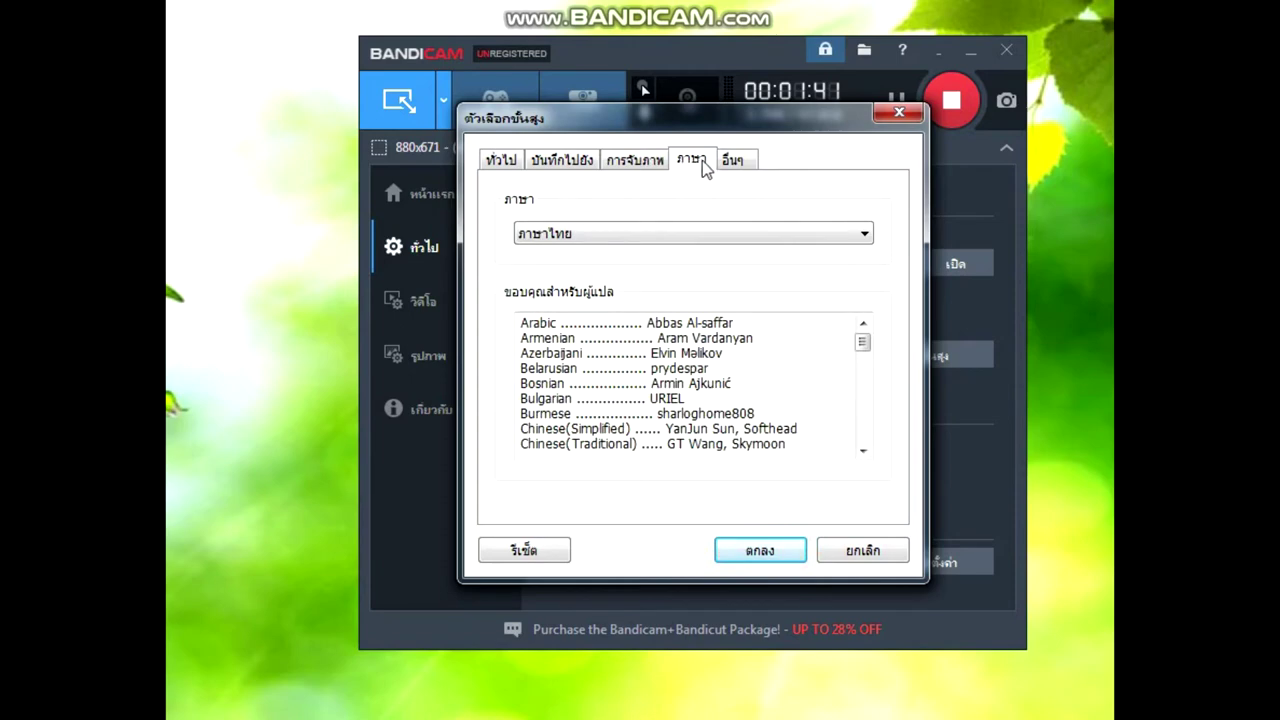
pyautogui.click(728, 162)
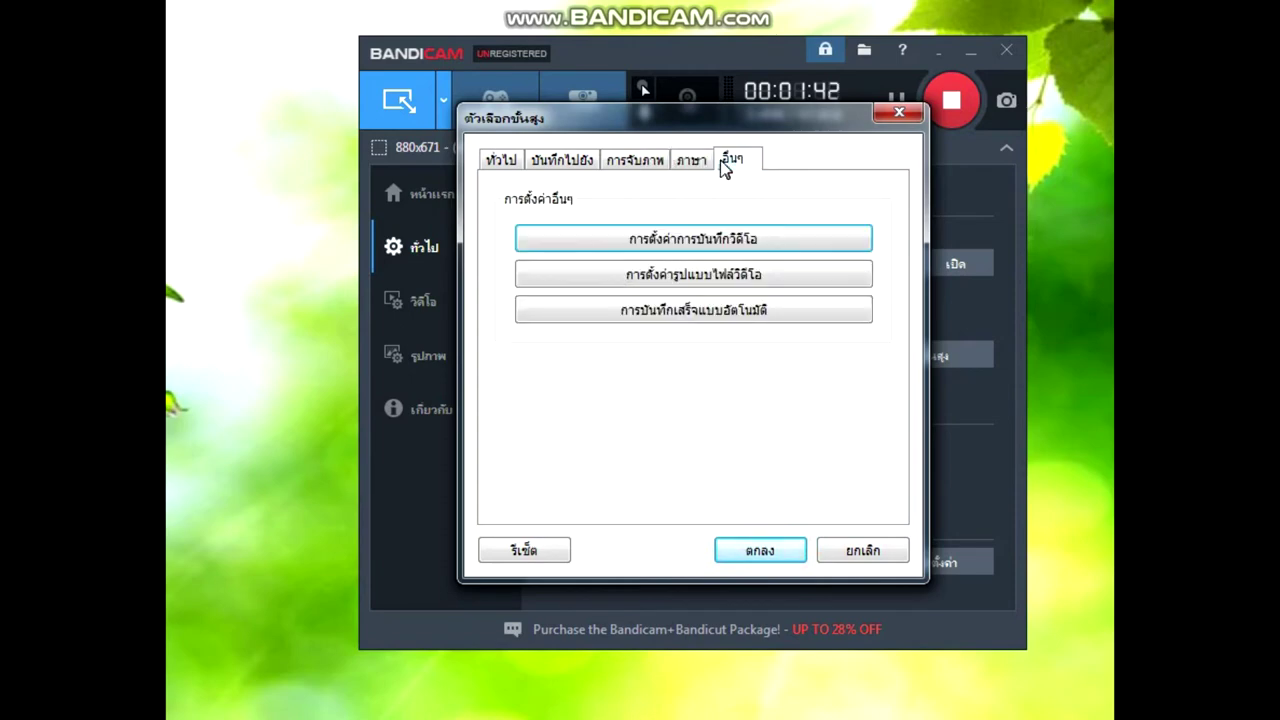
pyautogui.click(505, 164)
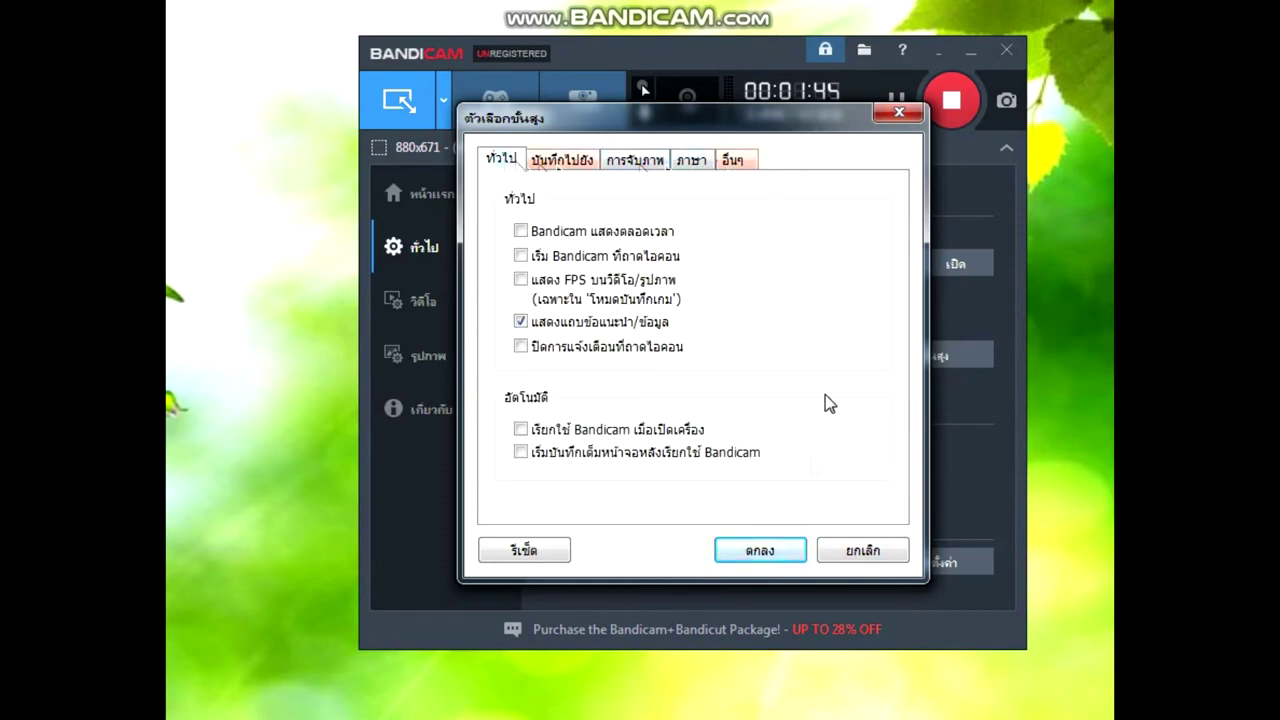
pyautogui.click(772, 551)
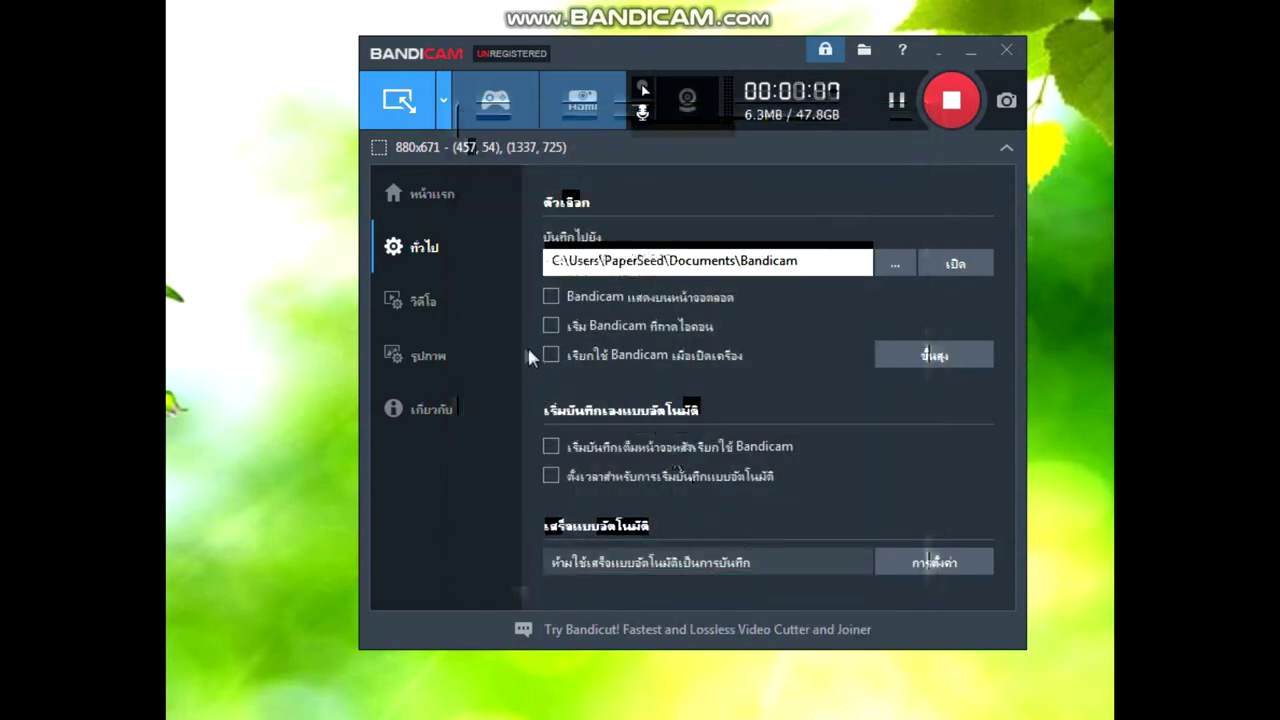
# Open the video recording settings and examine the record/stop and pause hotkey options
pyautogui.click(441, 299)
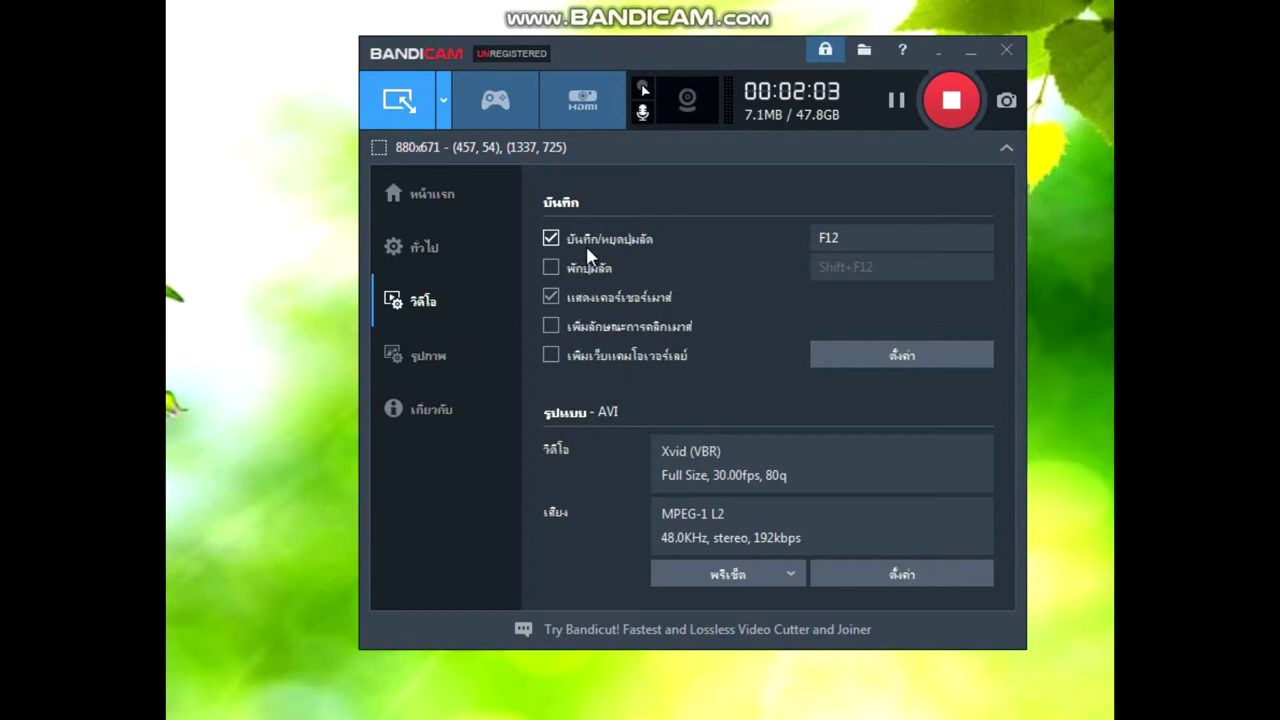
pyautogui.click(551, 240)
pyautogui.click(549, 242)
pyautogui.click(849, 238)
pyautogui.click(604, 267)
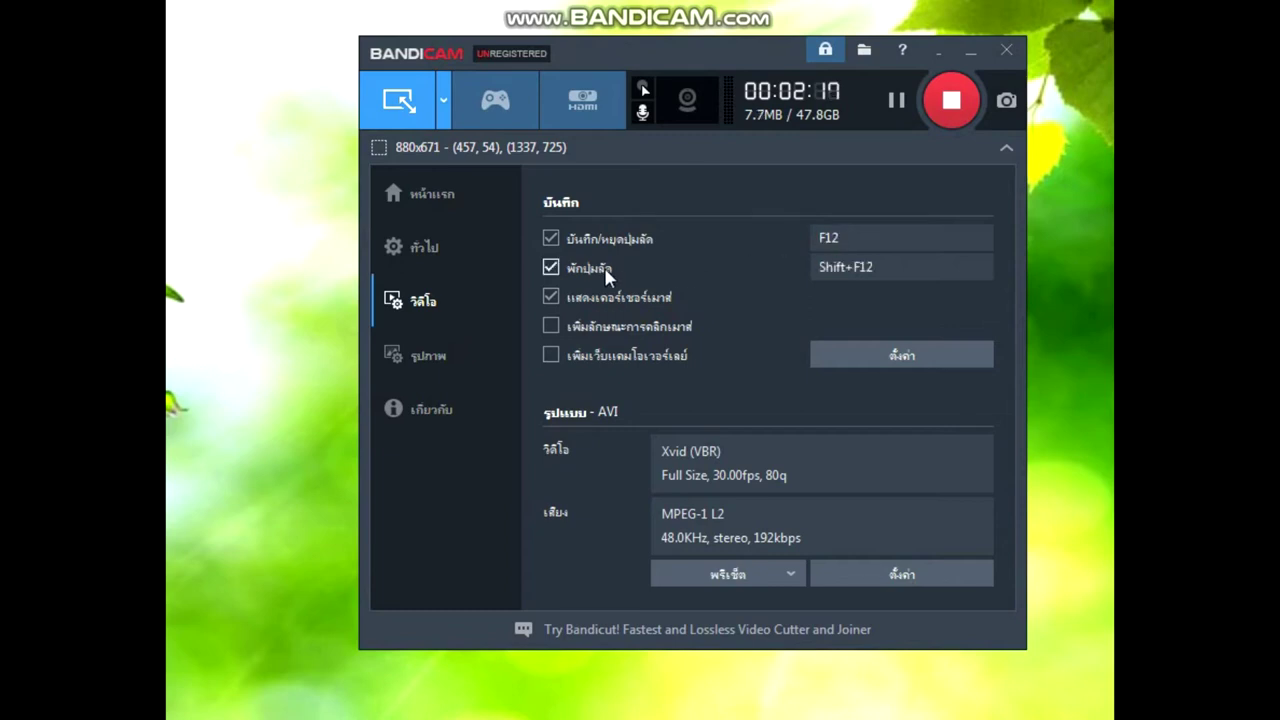
pyautogui.click(881, 267)
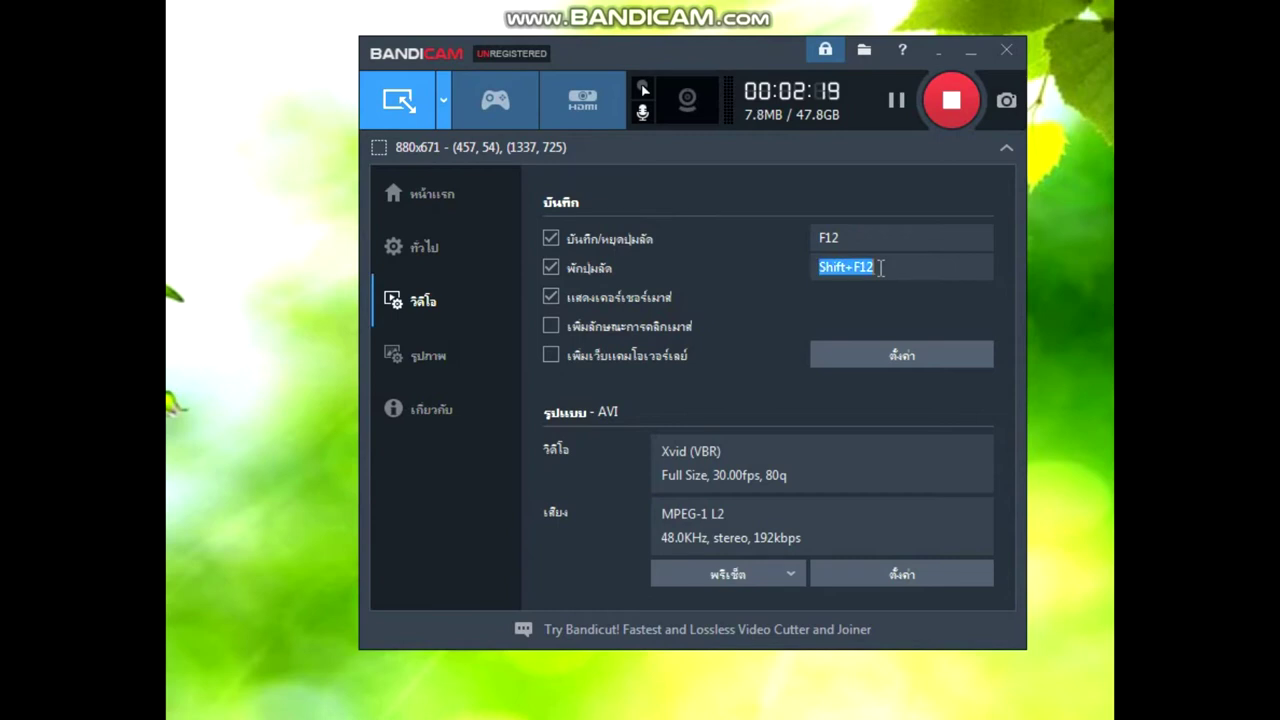
pyautogui.click(560, 269)
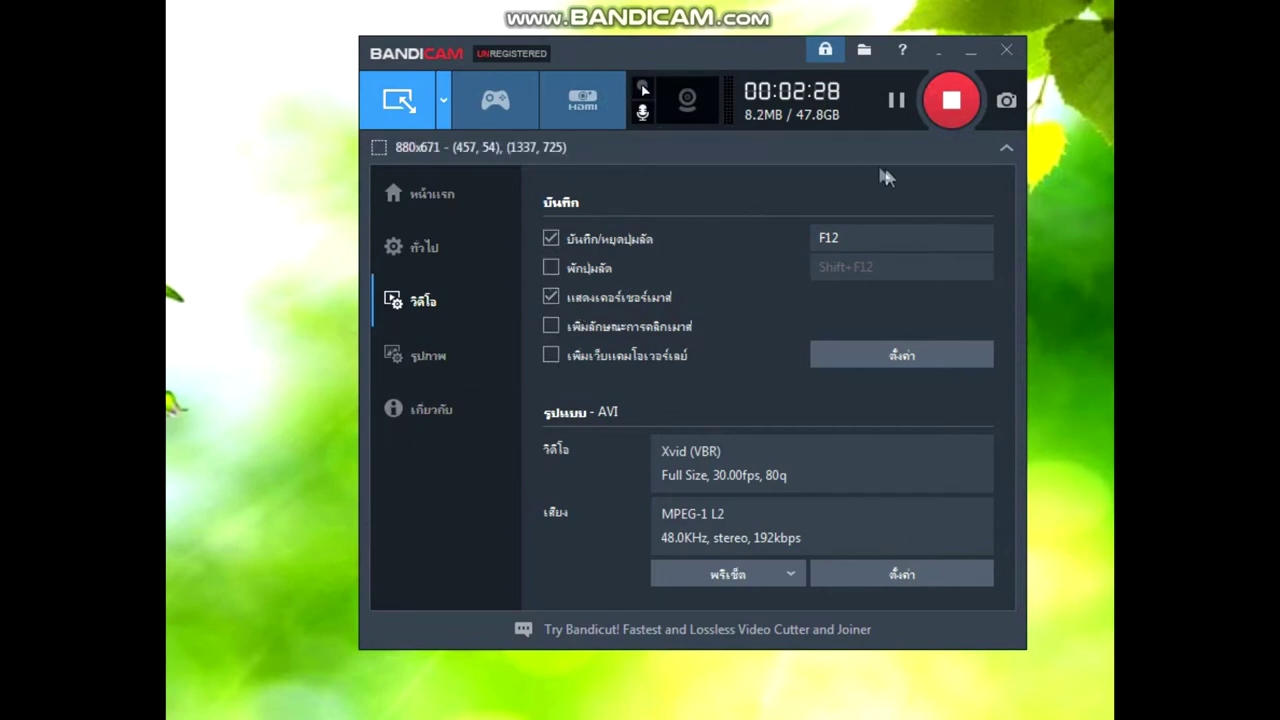
# Turn on mouse click effects for recordings, with the mouse cursor shown
pyautogui.click(551, 297)
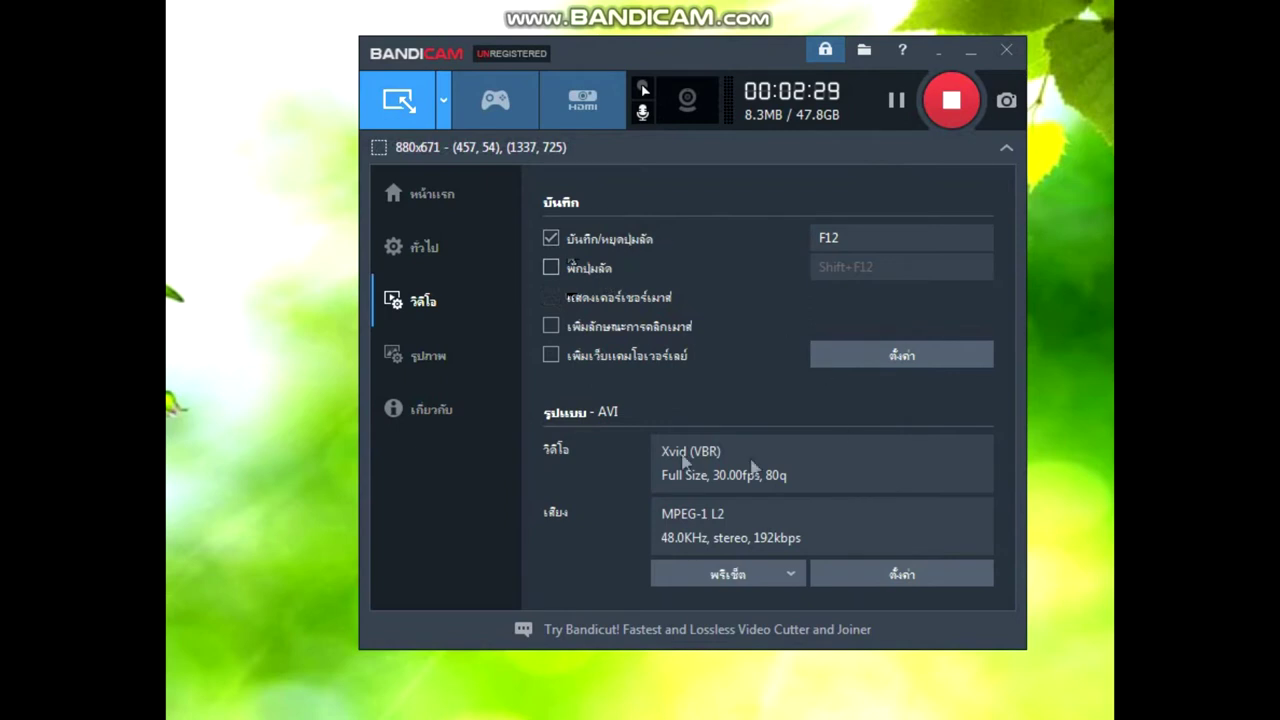
pyautogui.click(660, 328)
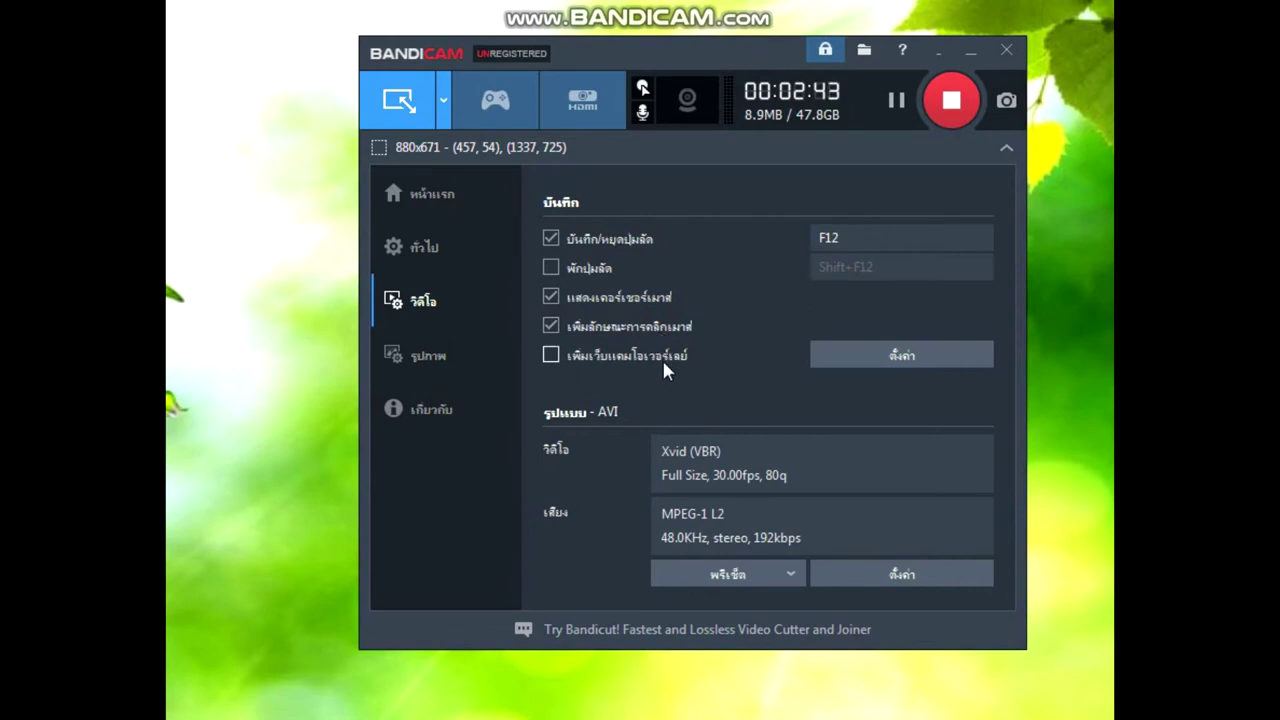
# In the recording settings, keep sound recording enabled and choose Microphone (High Definition Audio Device) as the primary sound device
pyautogui.click(858, 355)
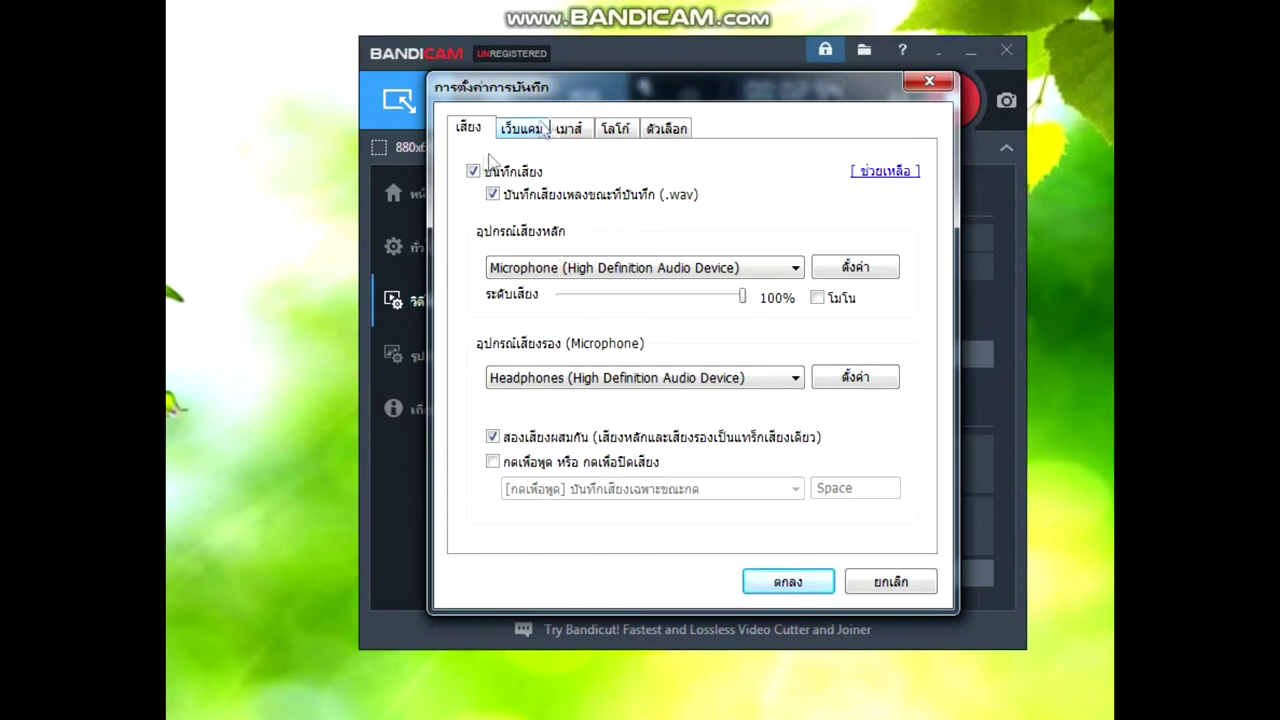
pyautogui.click(474, 172)
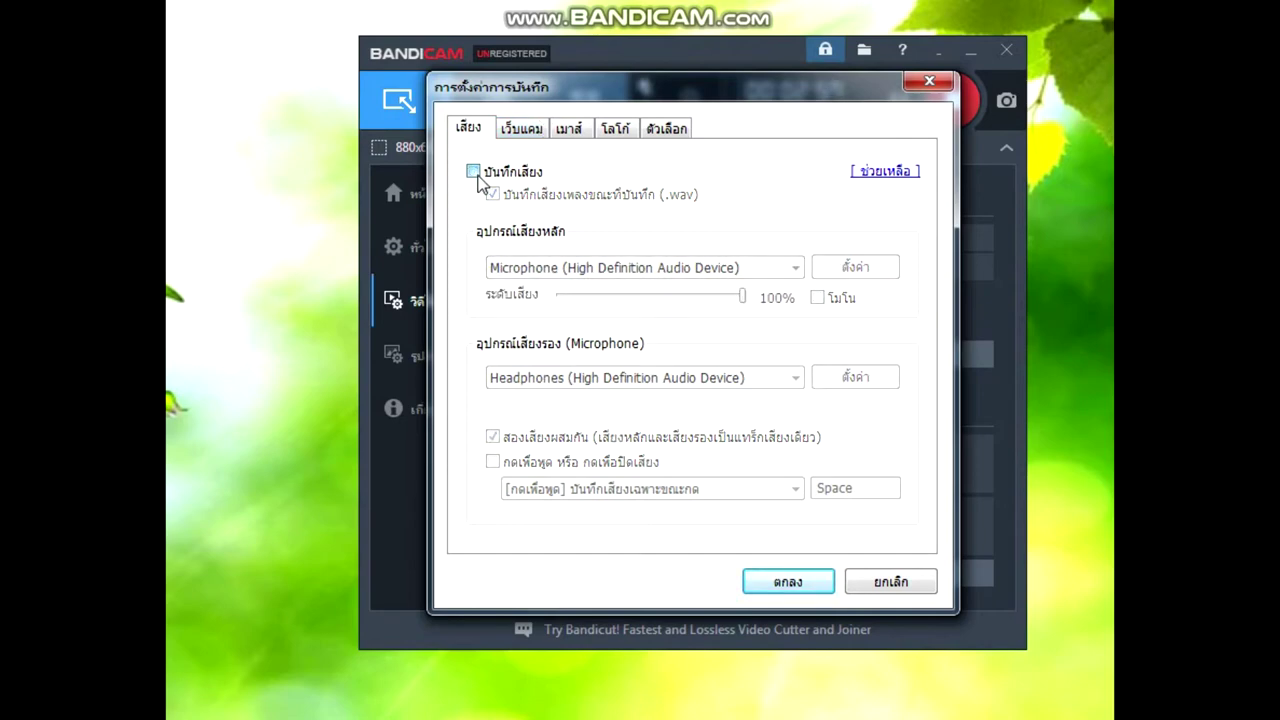
pyautogui.click(476, 174)
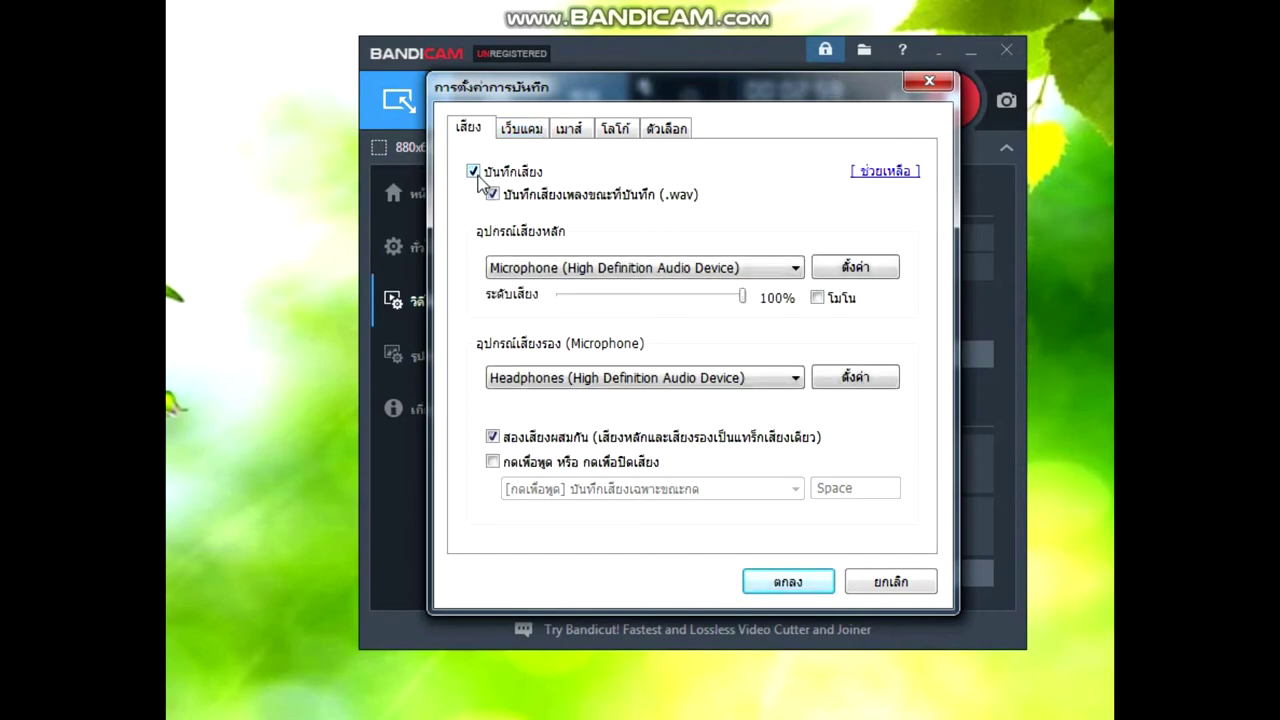
pyautogui.click(474, 172)
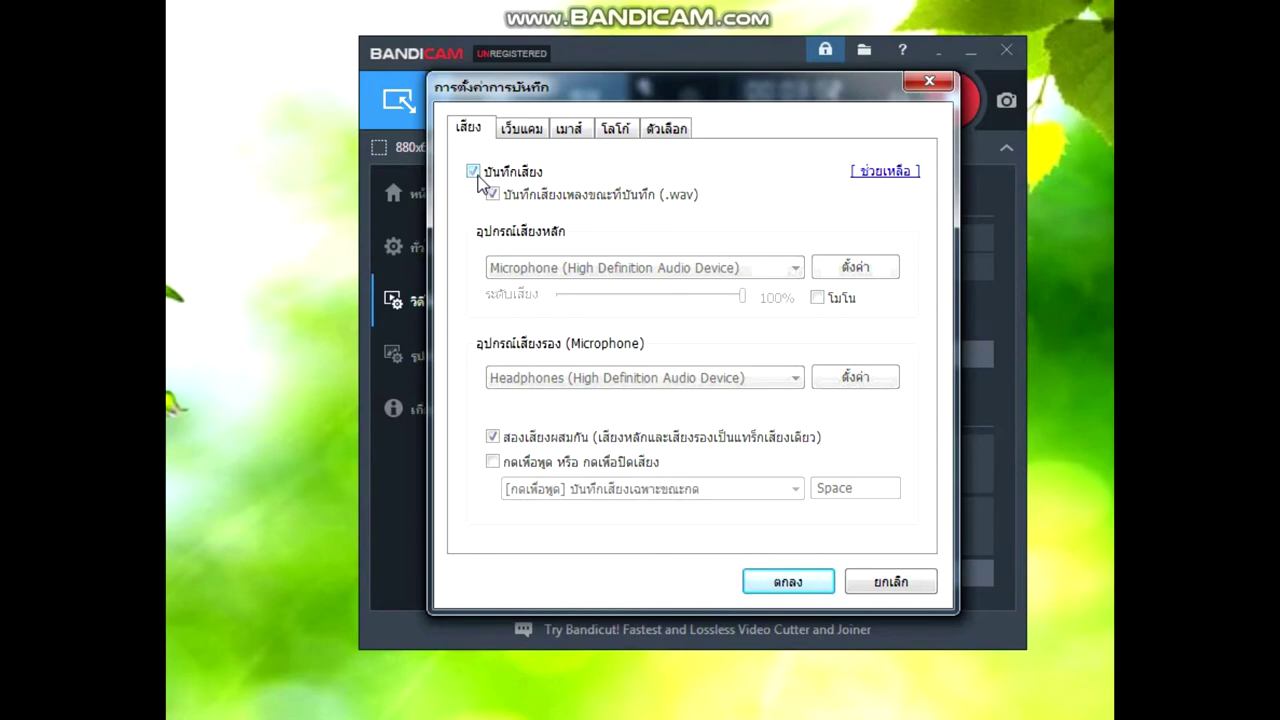
pyautogui.click(474, 172)
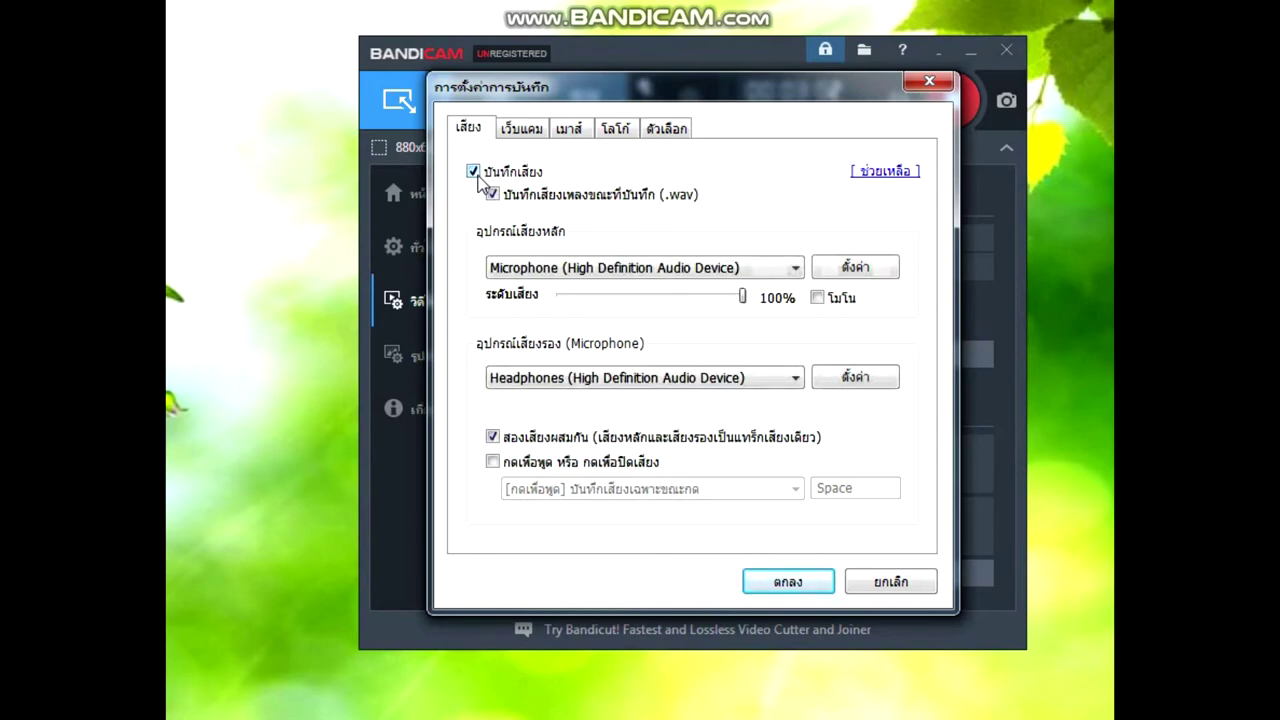
pyautogui.click(766, 272)
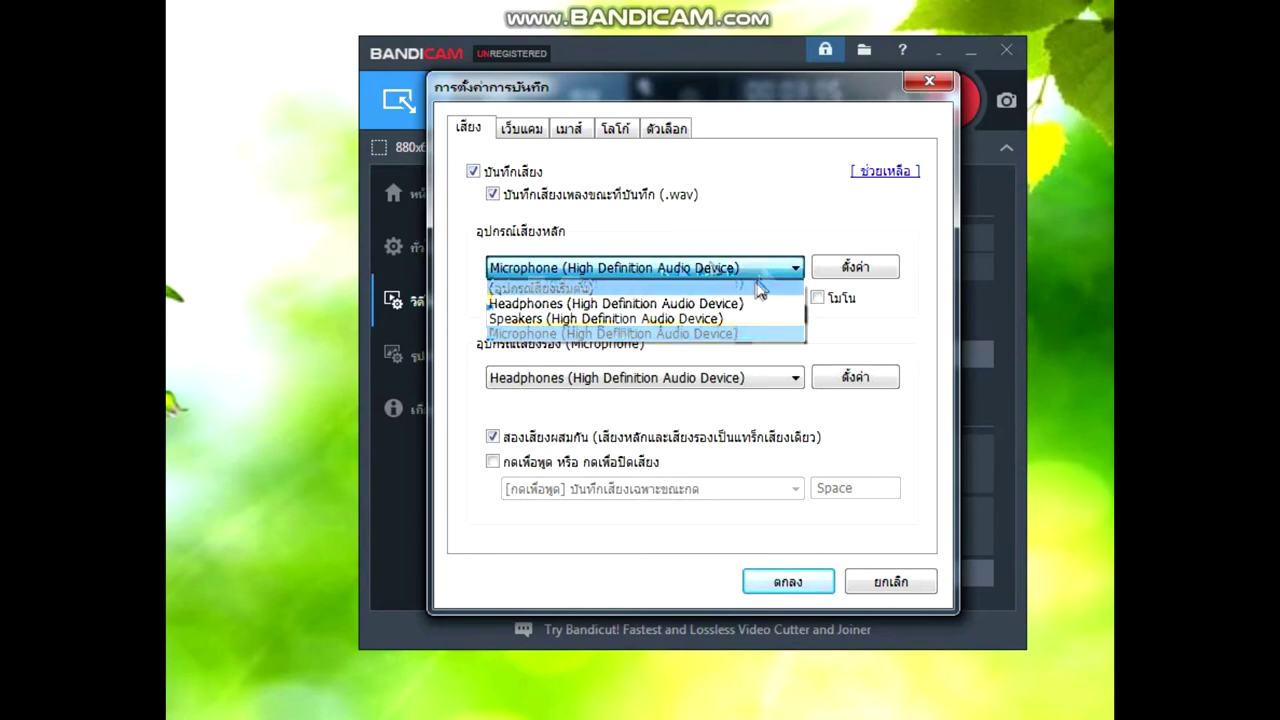
pyautogui.click(764, 335)
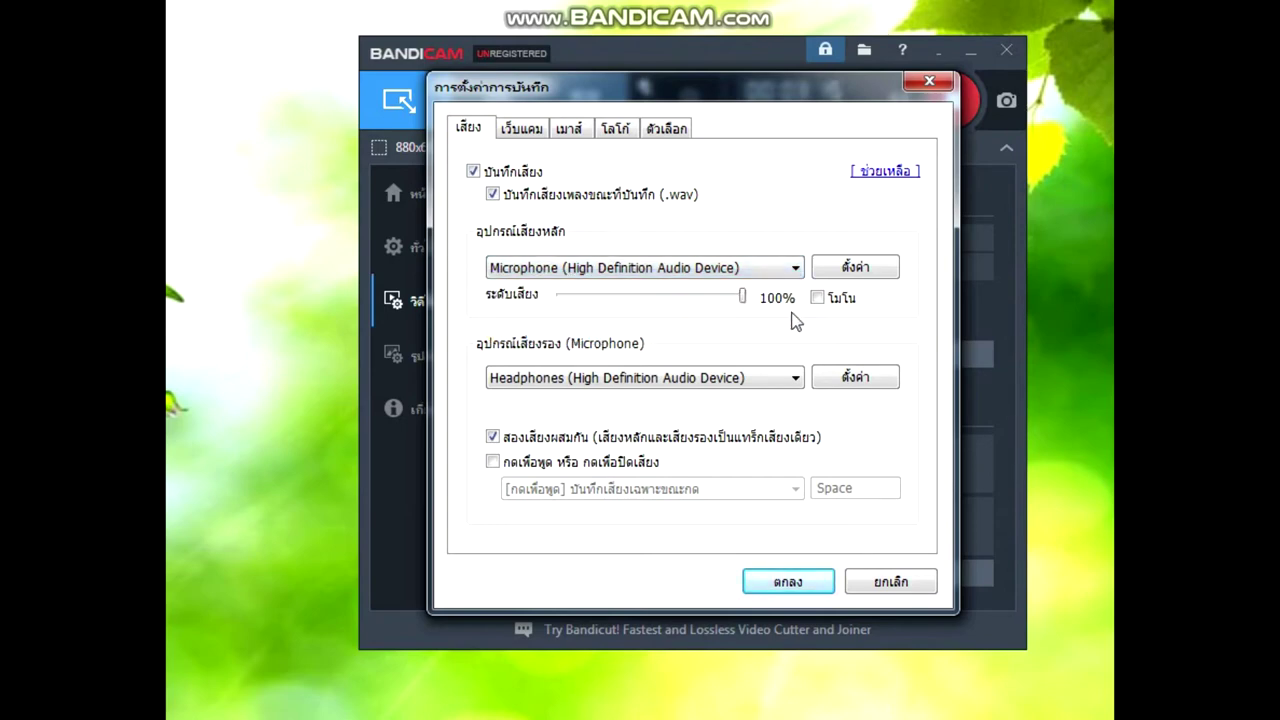
# Select Headphones (High Definition Audio Device) as the secondary sound device and view its Windows sound settings
pyautogui.click(777, 381)
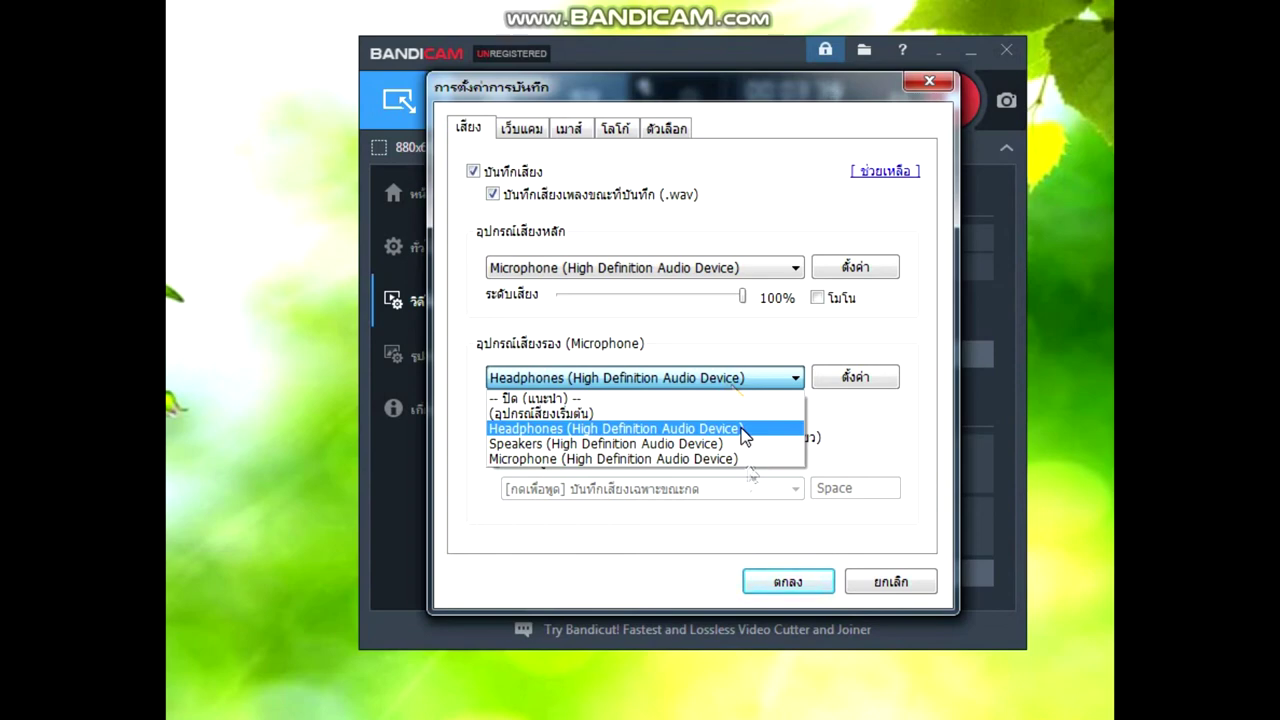
pyautogui.click(744, 436)
pyautogui.click(865, 390)
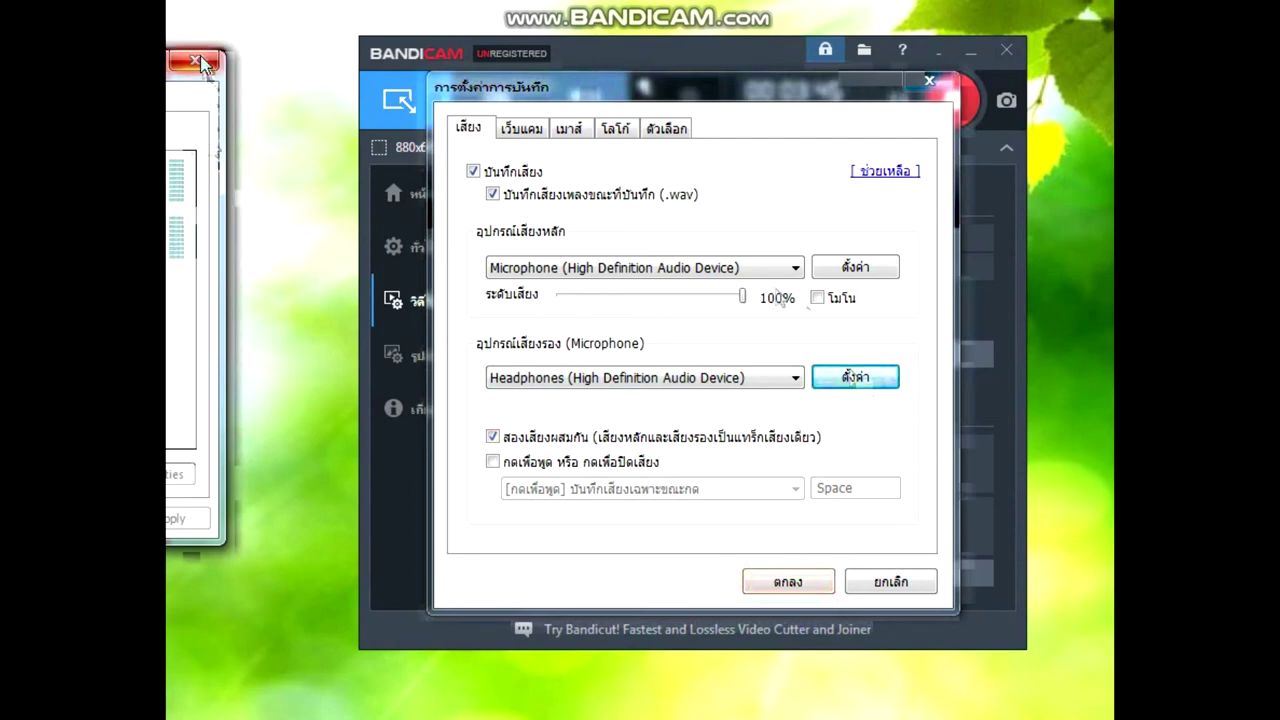
pyautogui.click(203, 64)
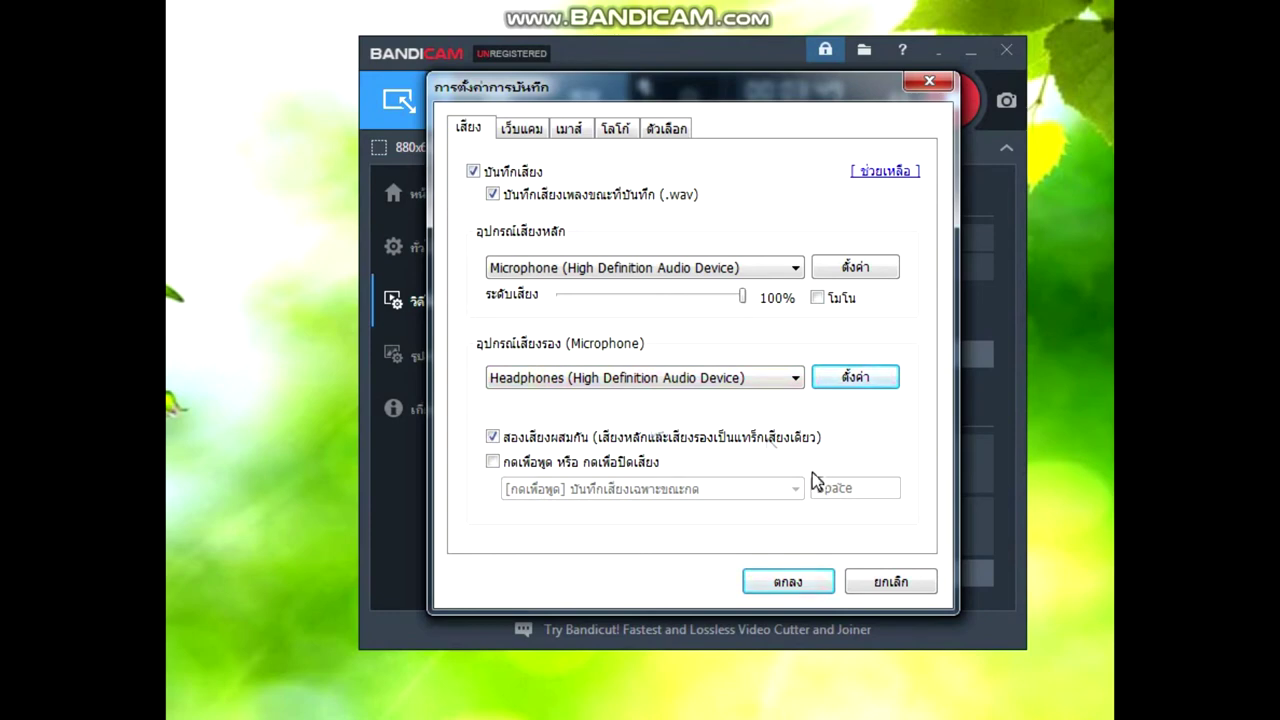
# Try enabling the push-to-talk or push-to-mute option for sound recording
pyautogui.click(590, 467)
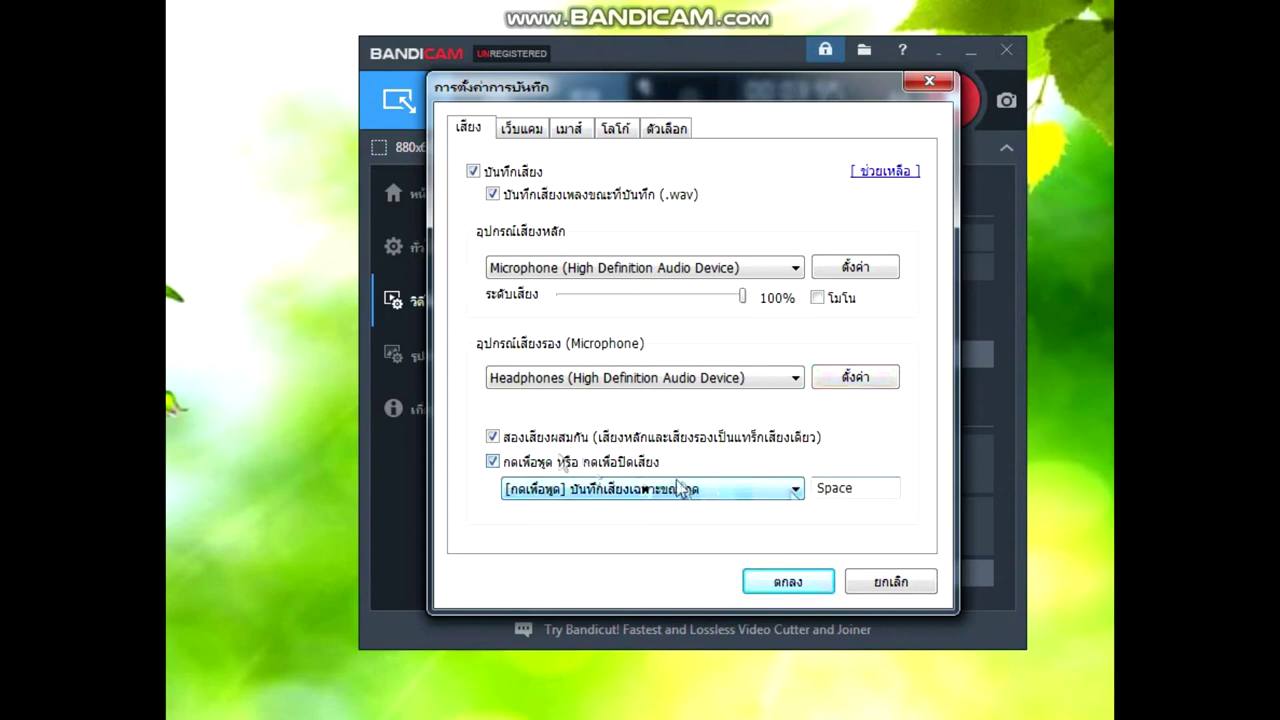
pyautogui.click(643, 462)
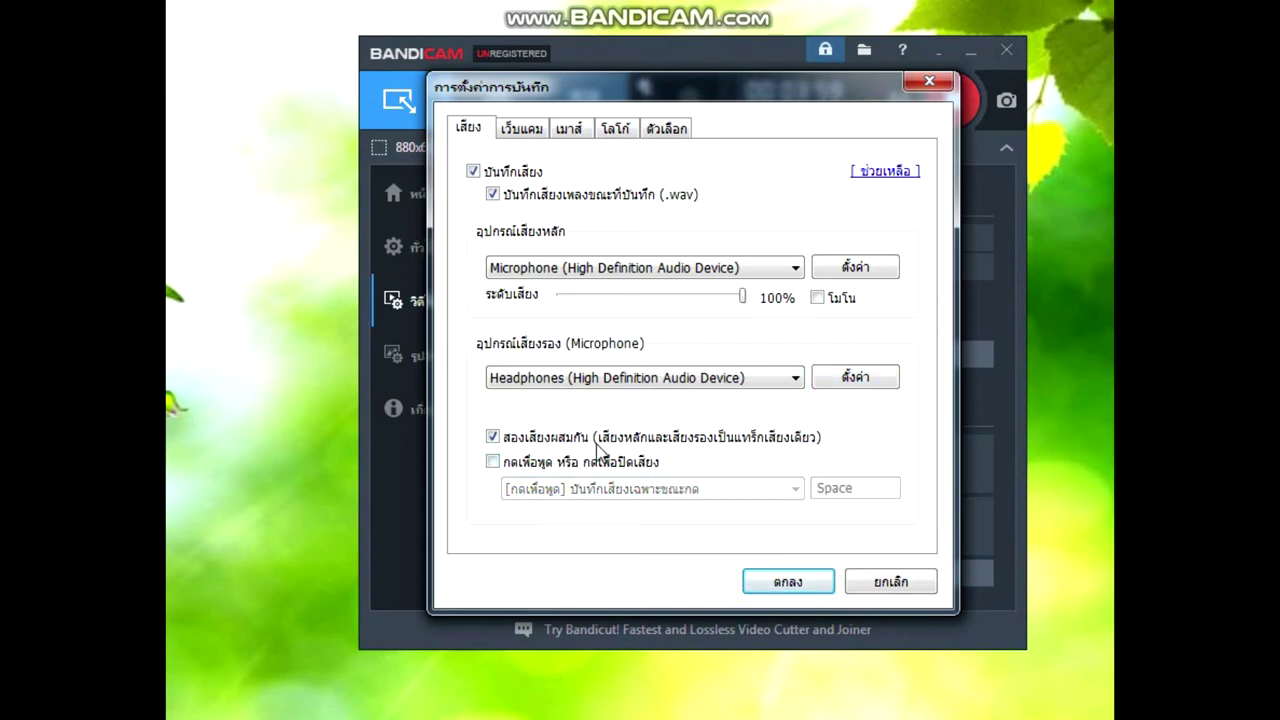
# Enable the webcam overlay, added to the video file, and view the Integrated Camera's settings
pyautogui.click(514, 132)
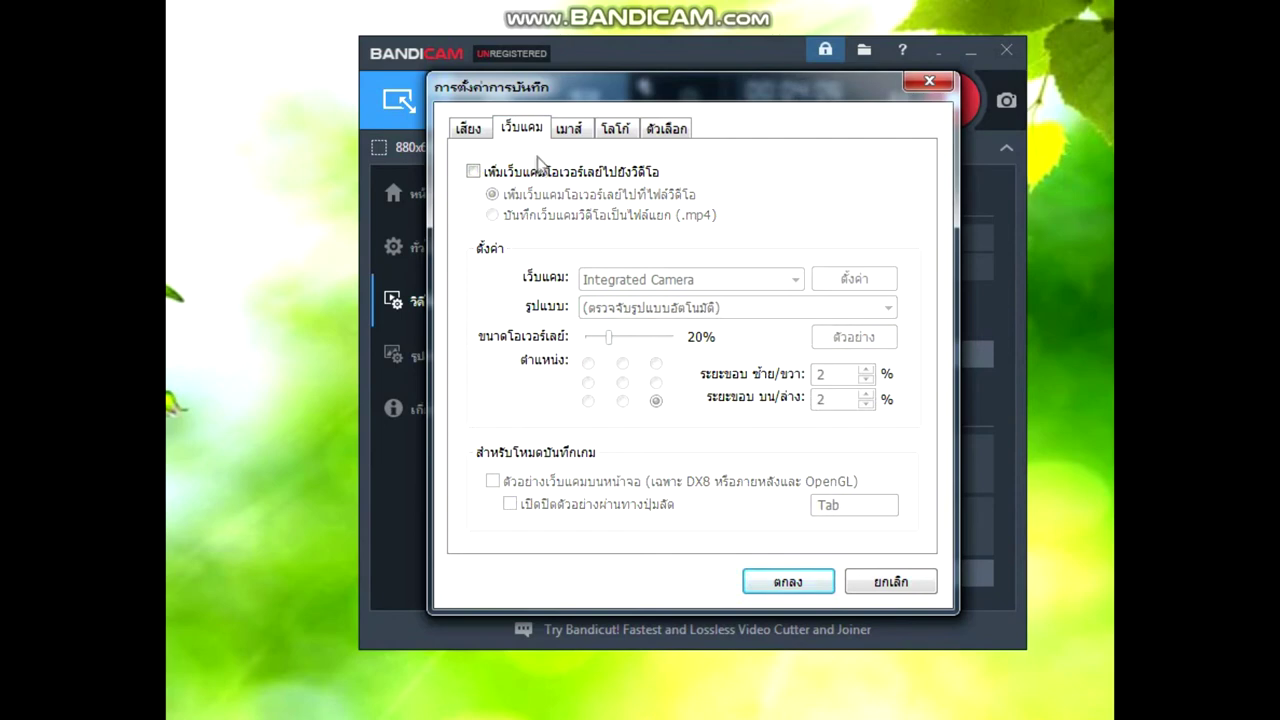
pyautogui.click(560, 178)
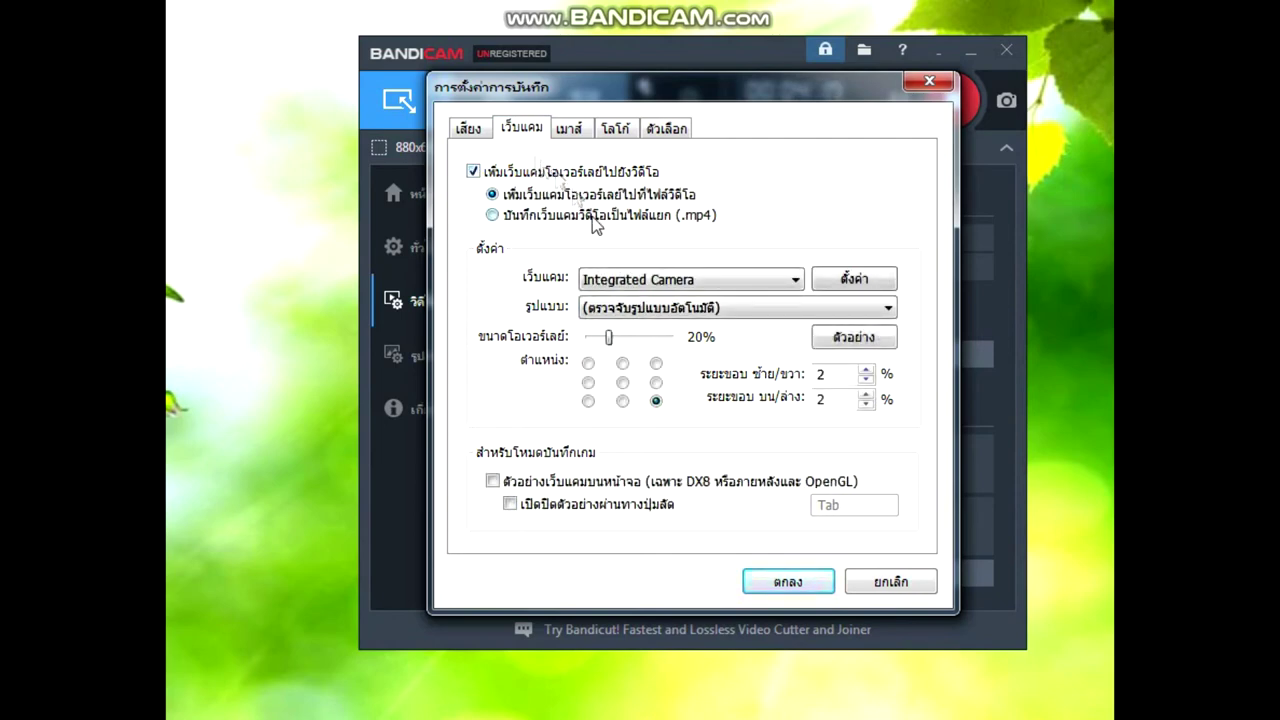
pyautogui.click(866, 283)
pyautogui.click(934, 176)
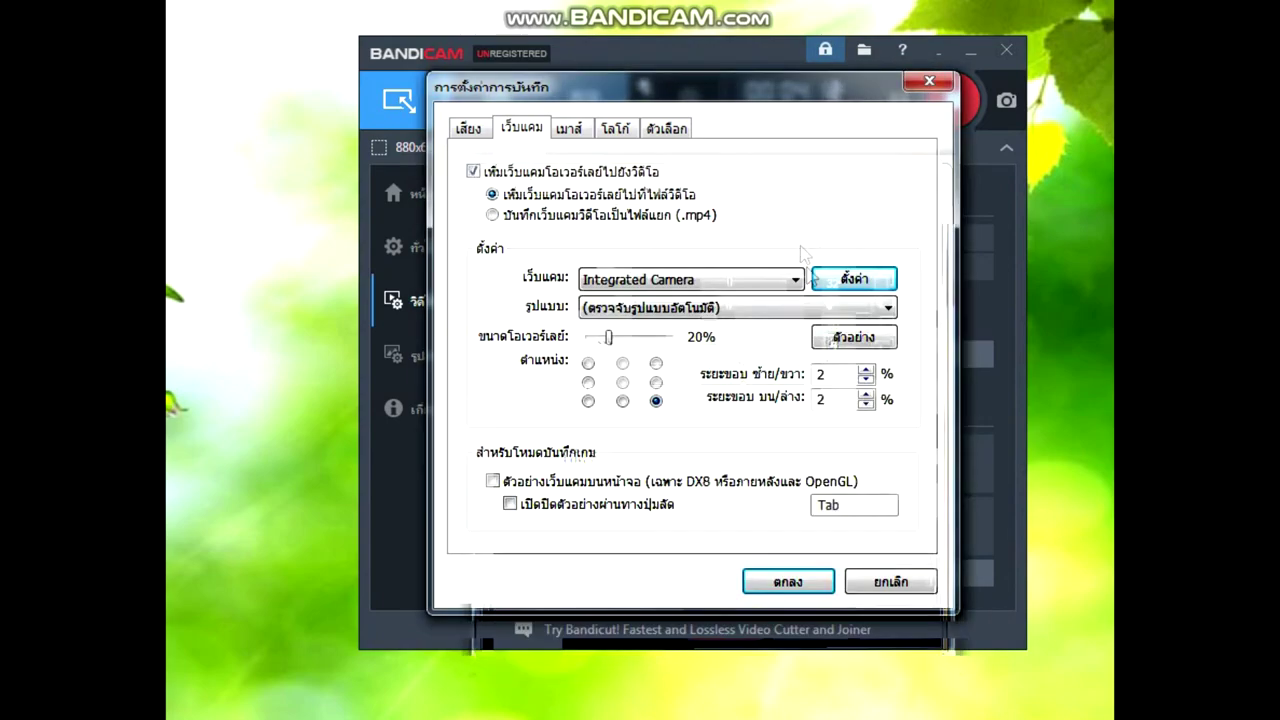
# Try adding the yellow mouse highlight effect to recordings
pyautogui.click(570, 132)
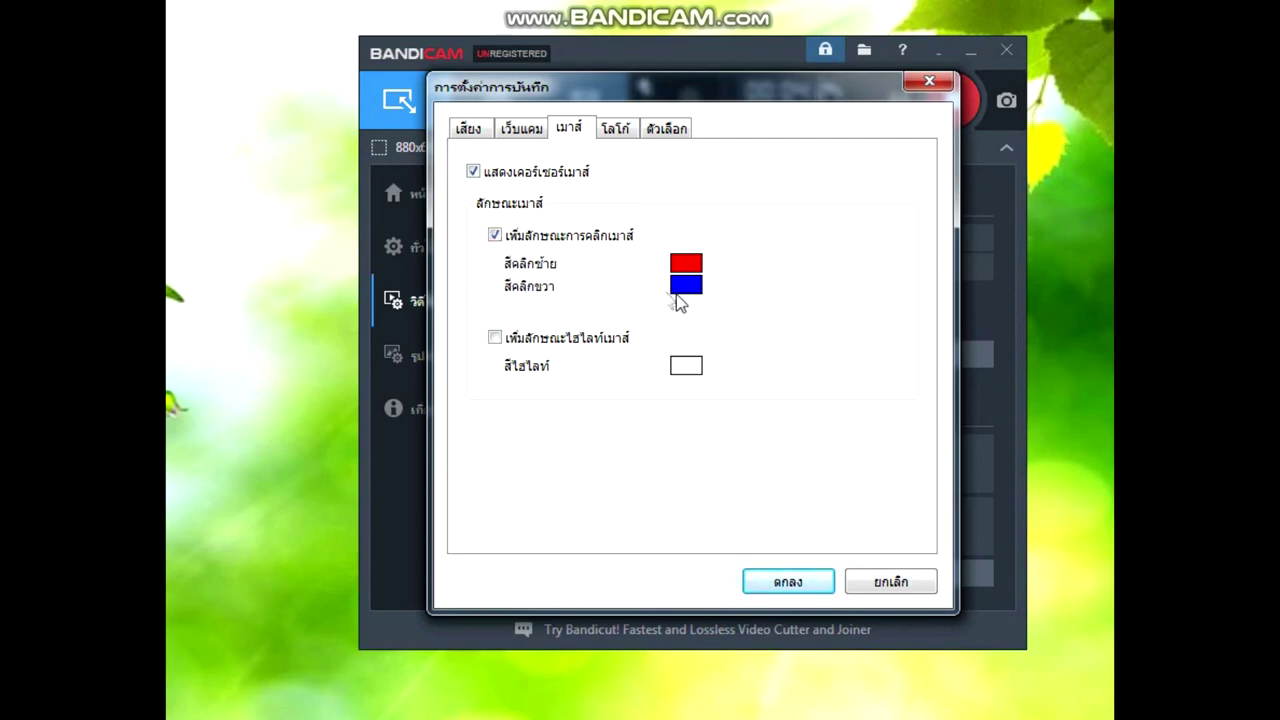
pyautogui.click(605, 336)
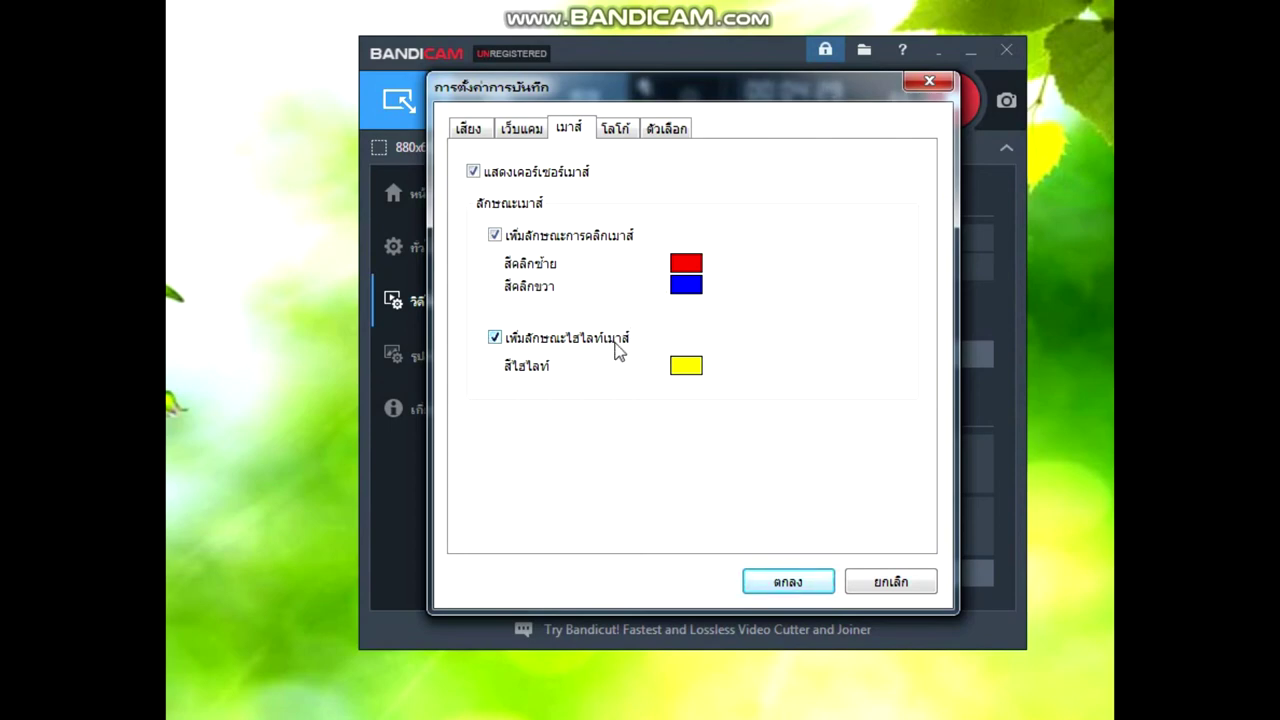
pyautogui.click(615, 348)
# Review the logo, options, sound and webcam recording settings, and accept the recording settings
pyautogui.click(627, 138)
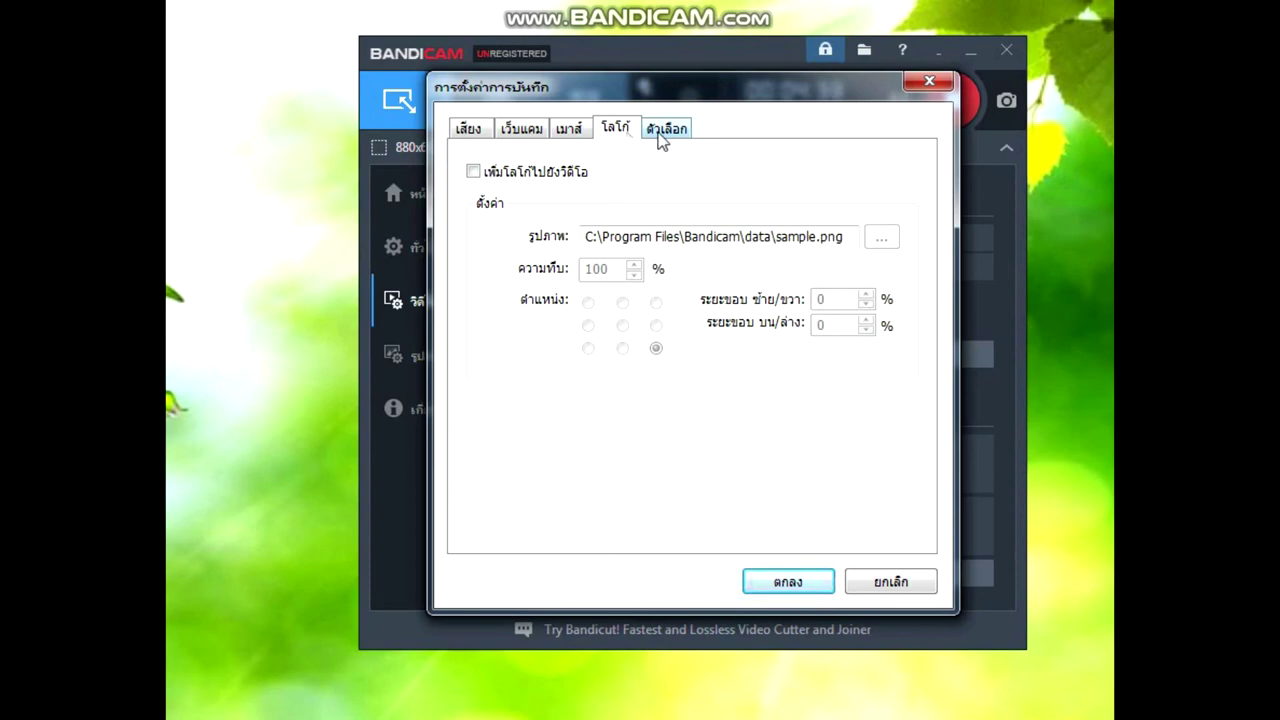
pyautogui.click(662, 133)
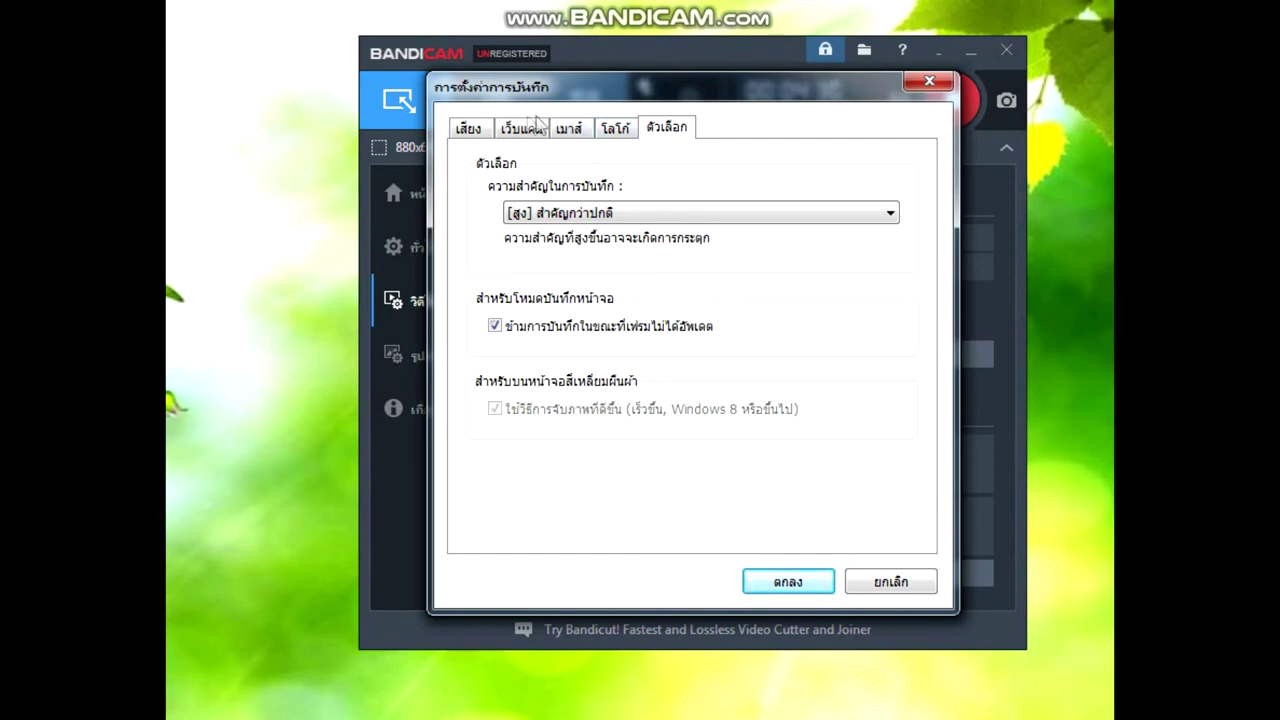
pyautogui.click(479, 127)
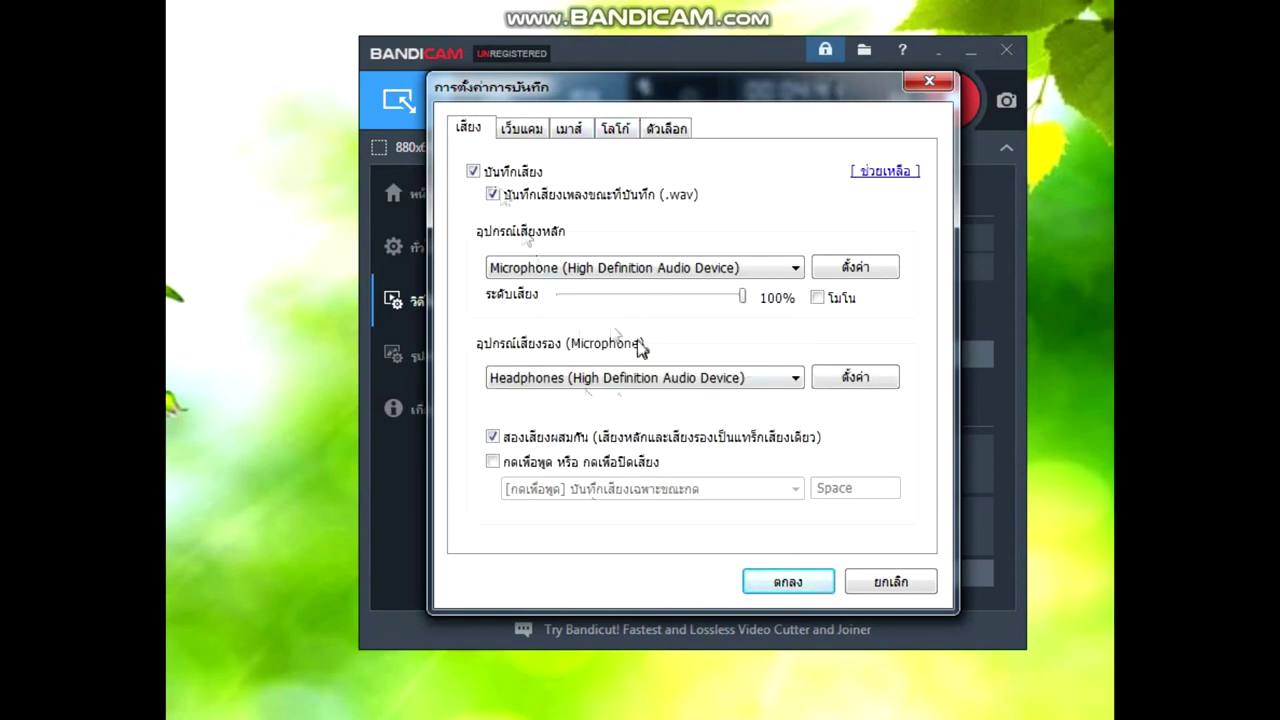
pyautogui.click(533, 134)
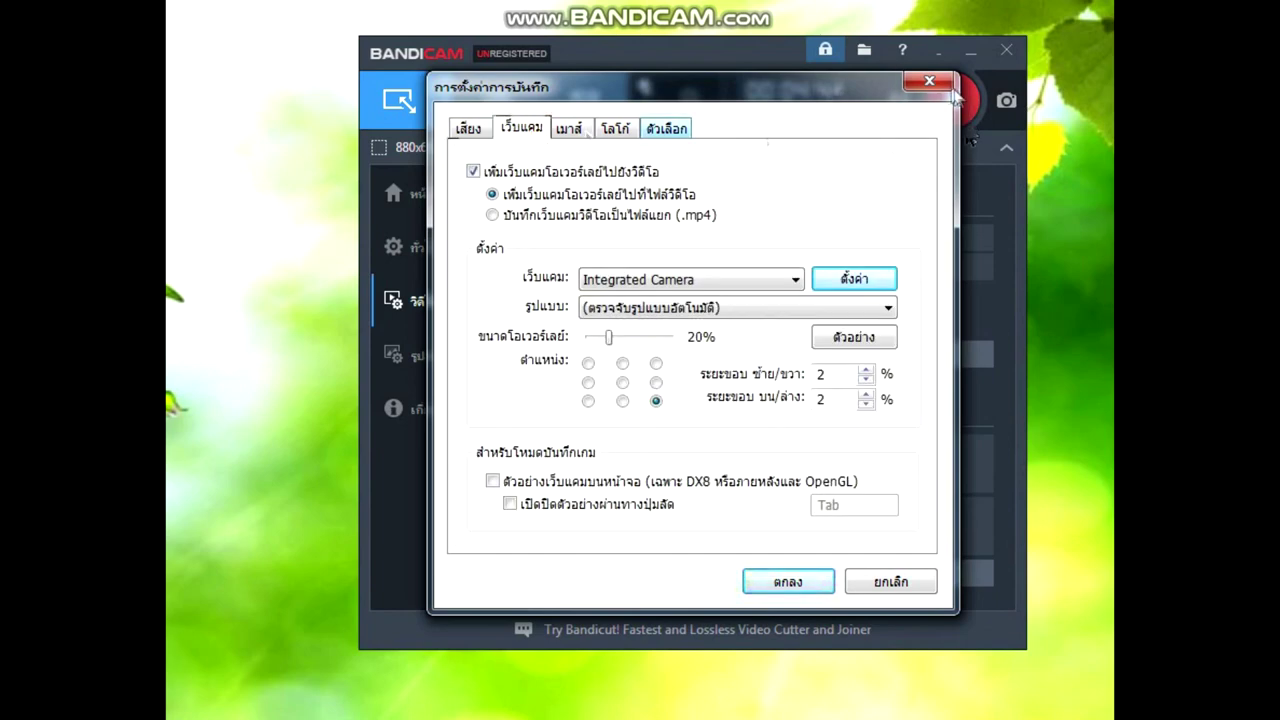
pyautogui.click(788, 583)
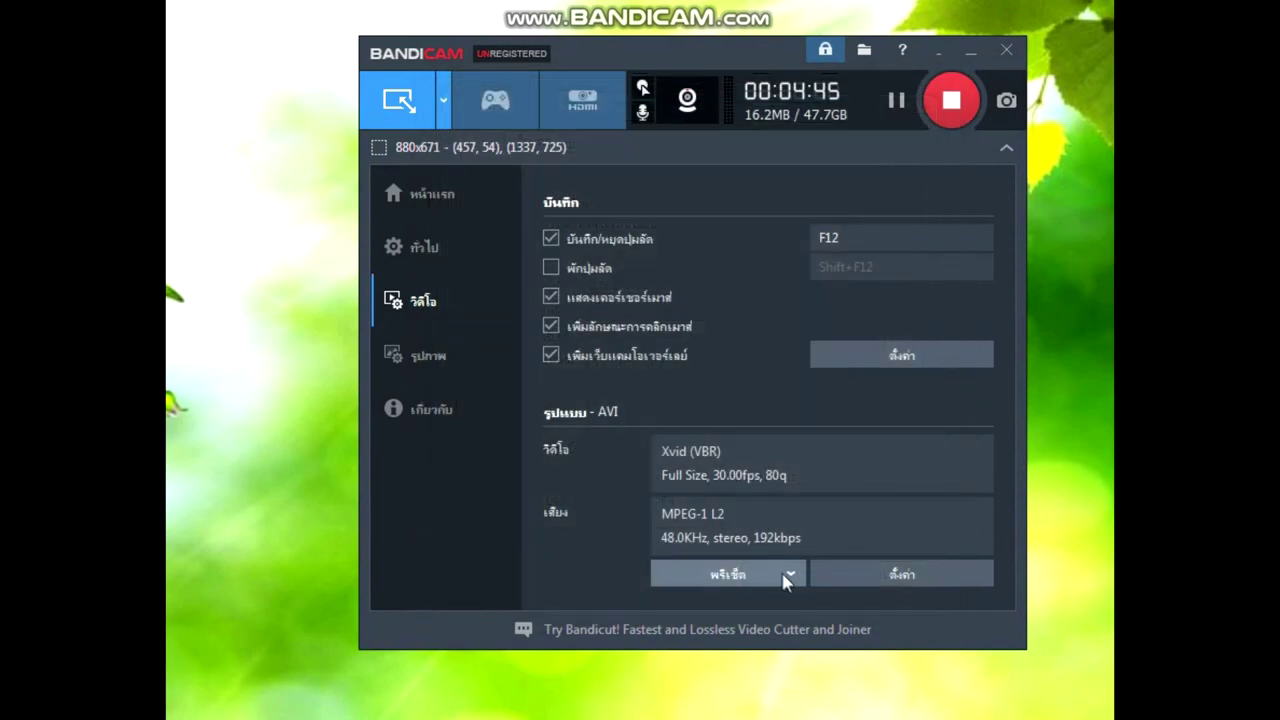
# Examine the video format settings, including the frame size and video codec choices, and accept them as they are
pyautogui.click(455, 366)
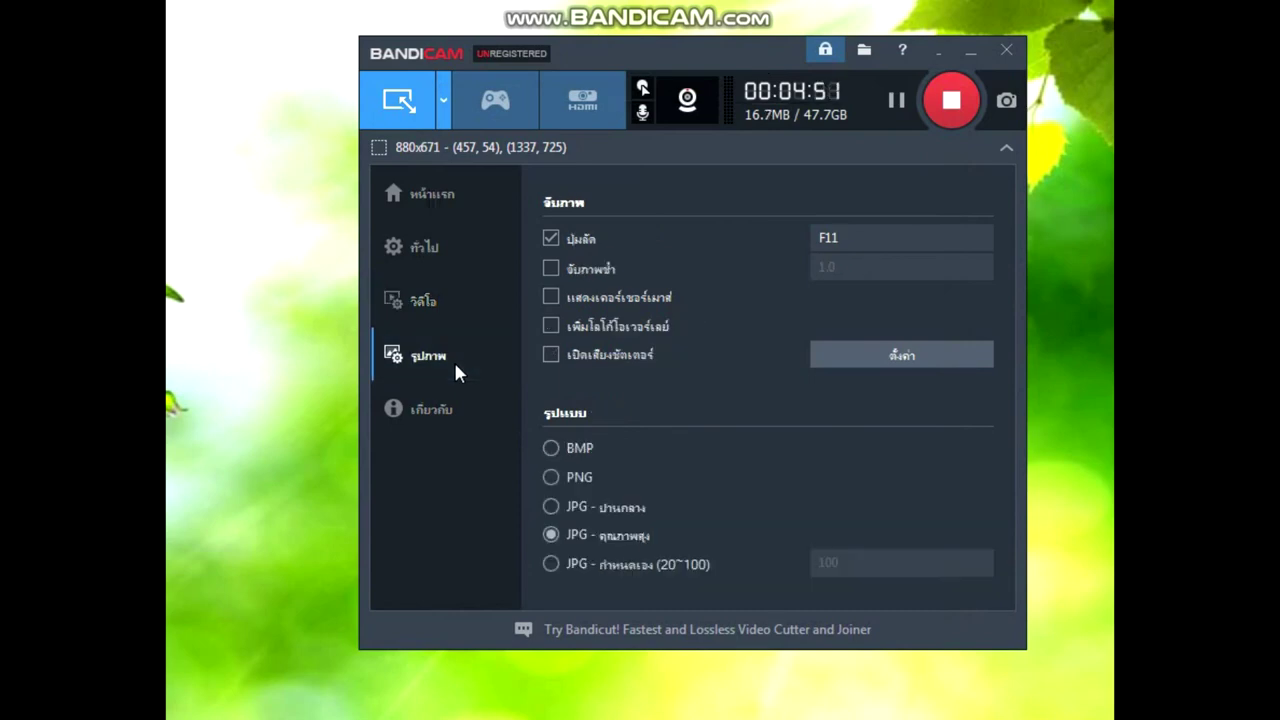
pyautogui.click(430, 308)
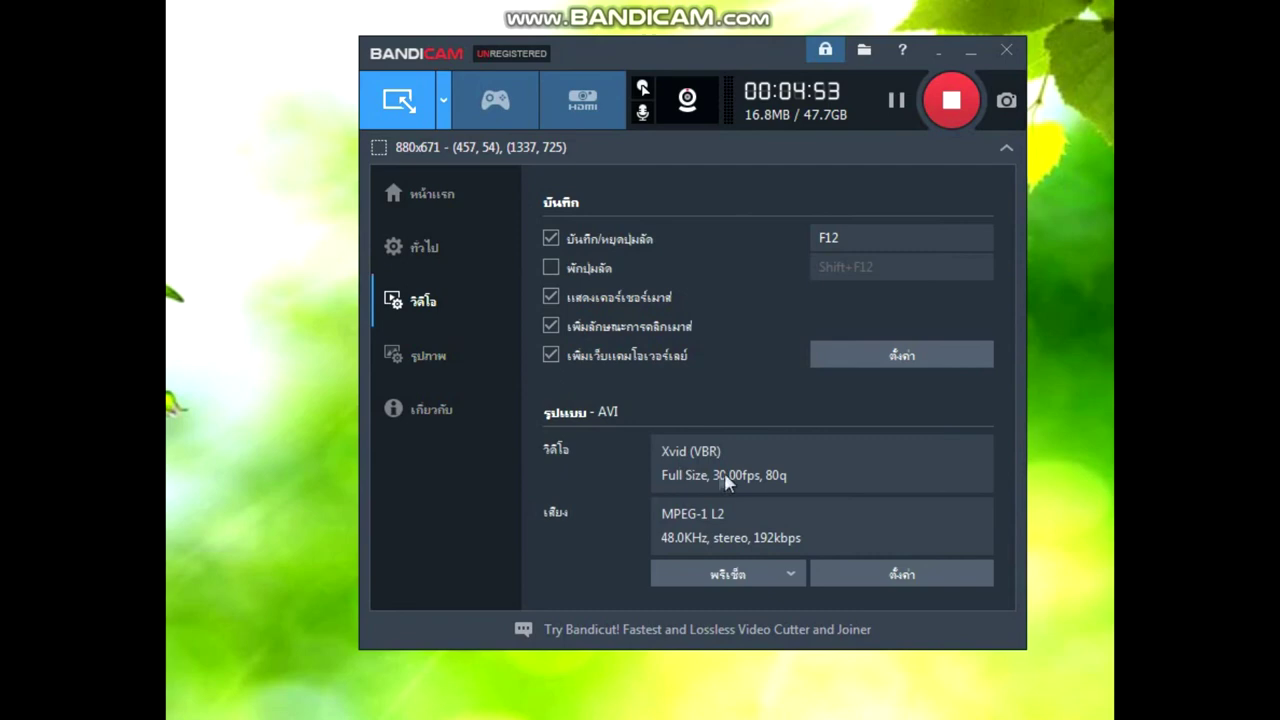
pyautogui.click(893, 574)
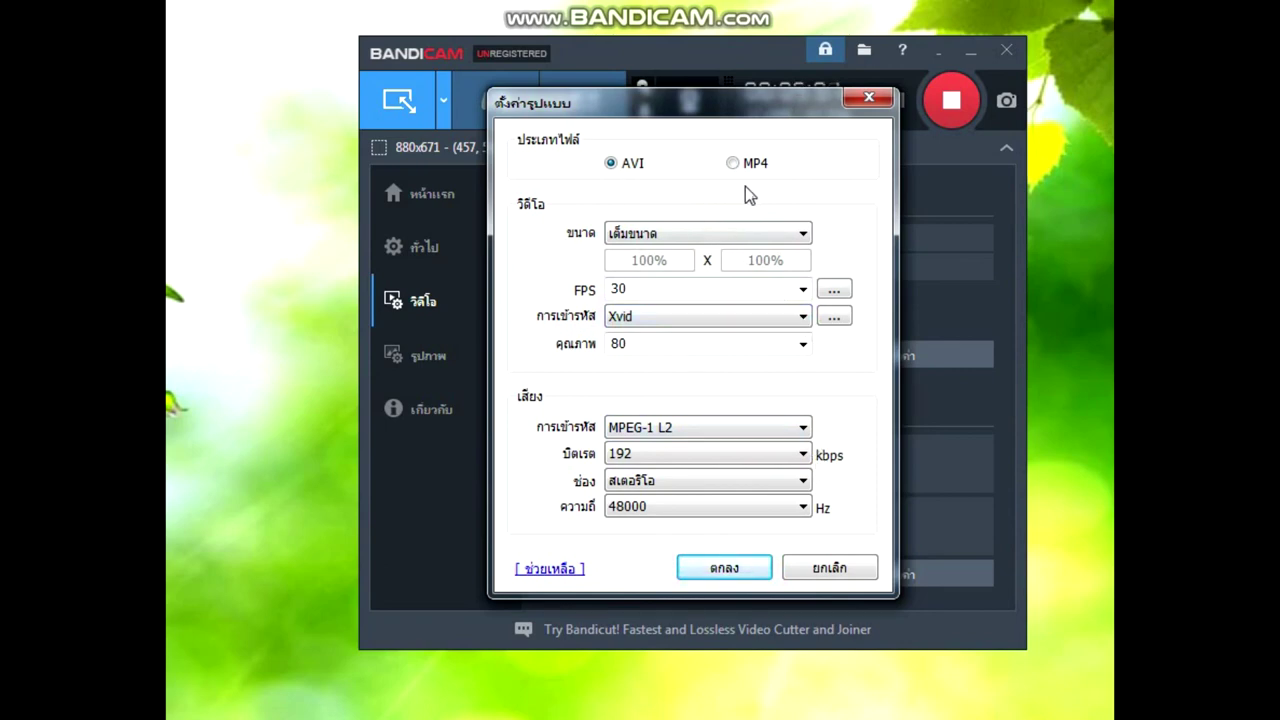
pyautogui.click(772, 233)
pyautogui.click(852, 193)
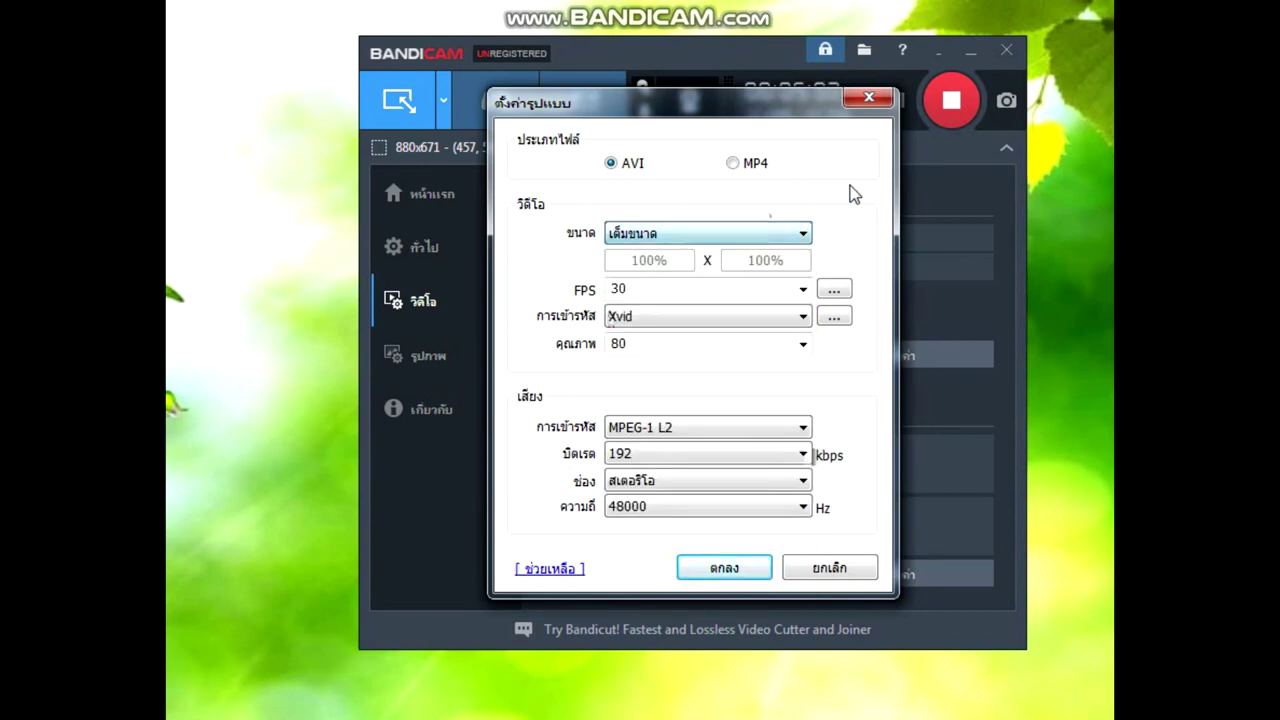
pyautogui.click(800, 318)
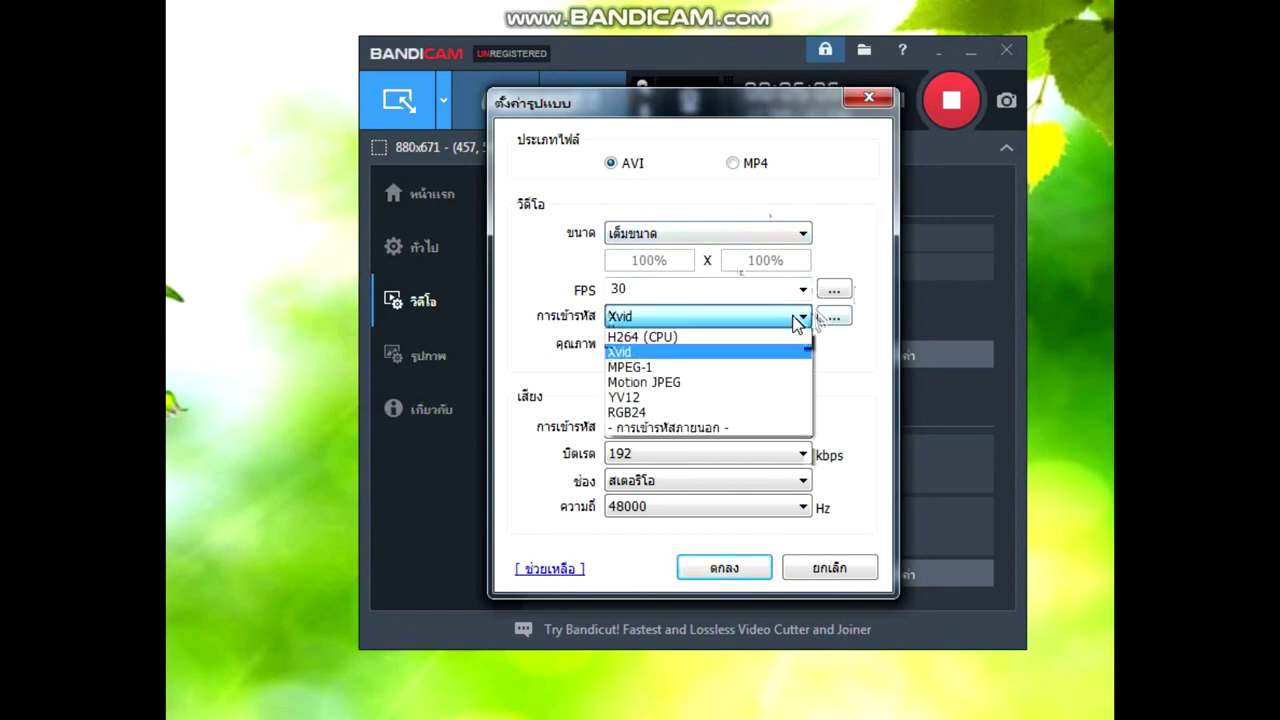
pyautogui.click(881, 239)
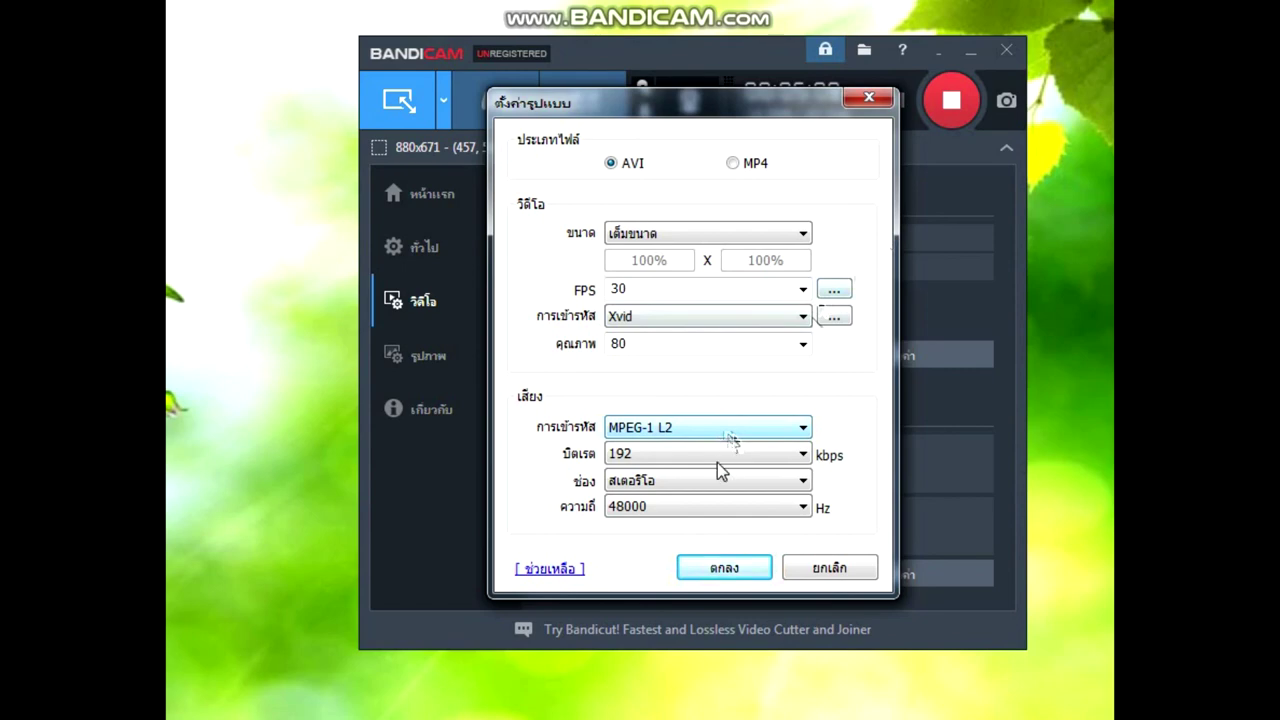
pyautogui.click(749, 566)
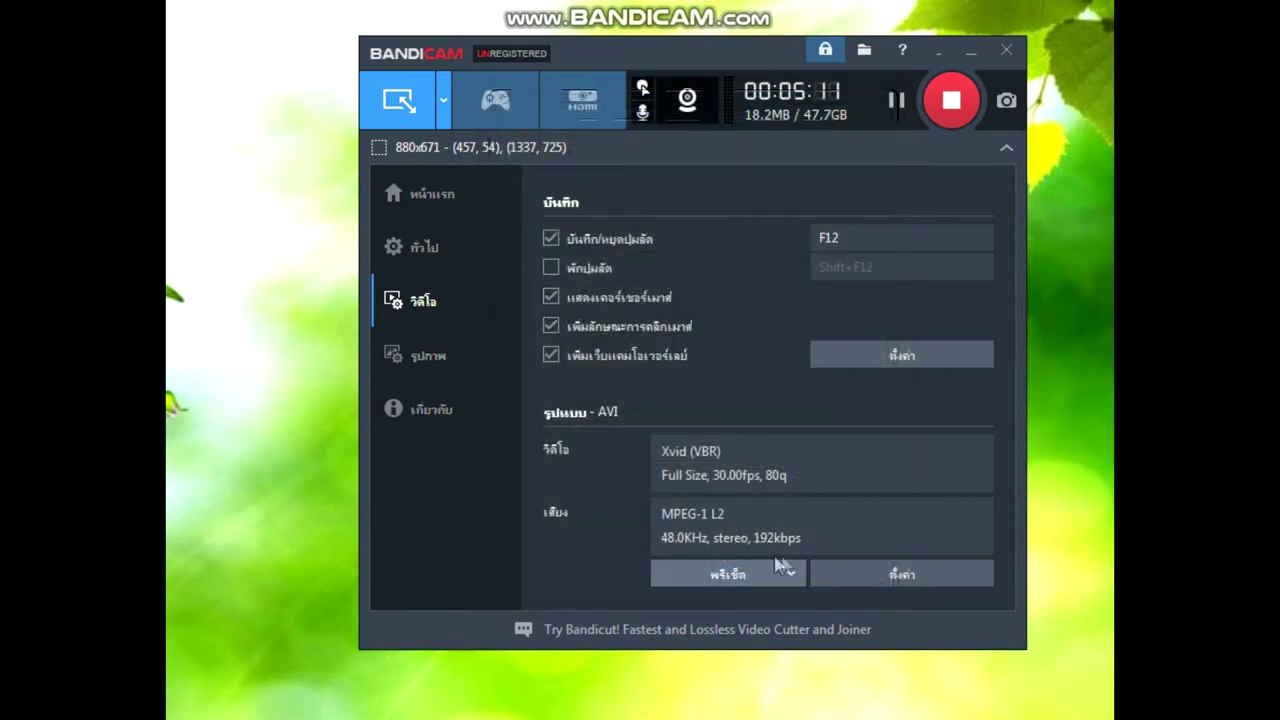
# View the image capture and general settings, and return to the home page
pyautogui.click(453, 361)
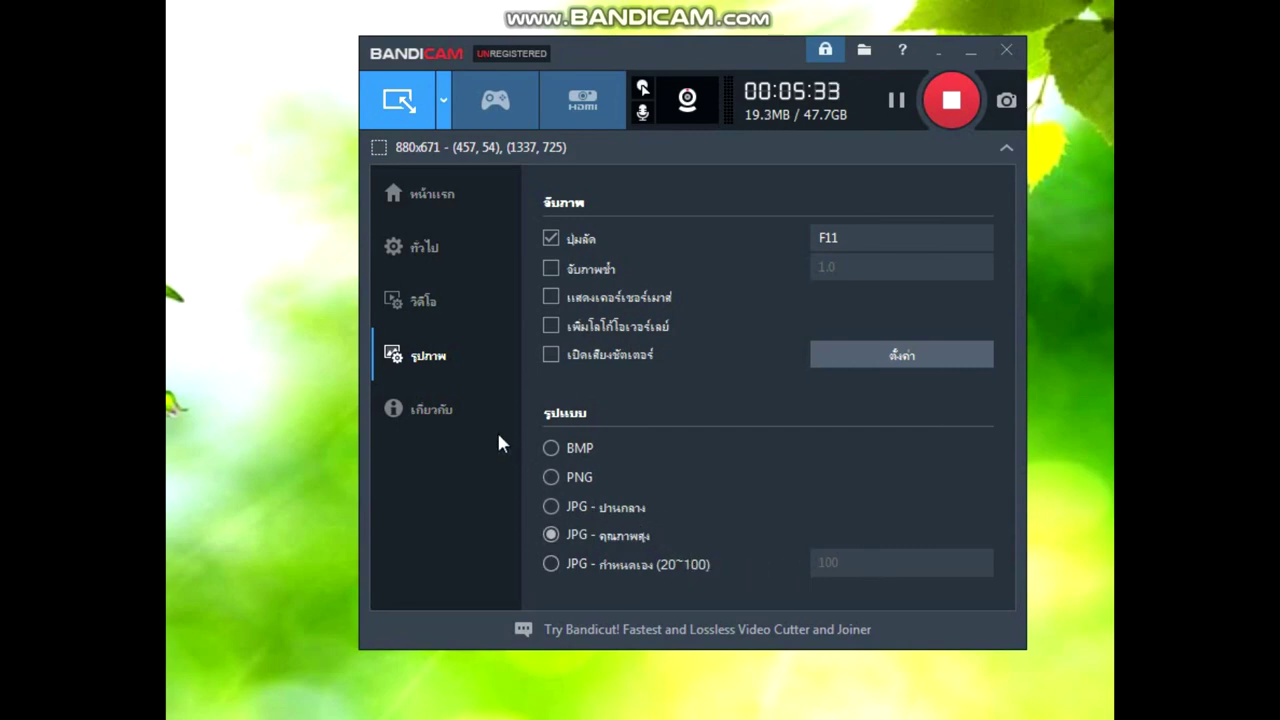
pyautogui.click(439, 258)
pyautogui.click(432, 202)
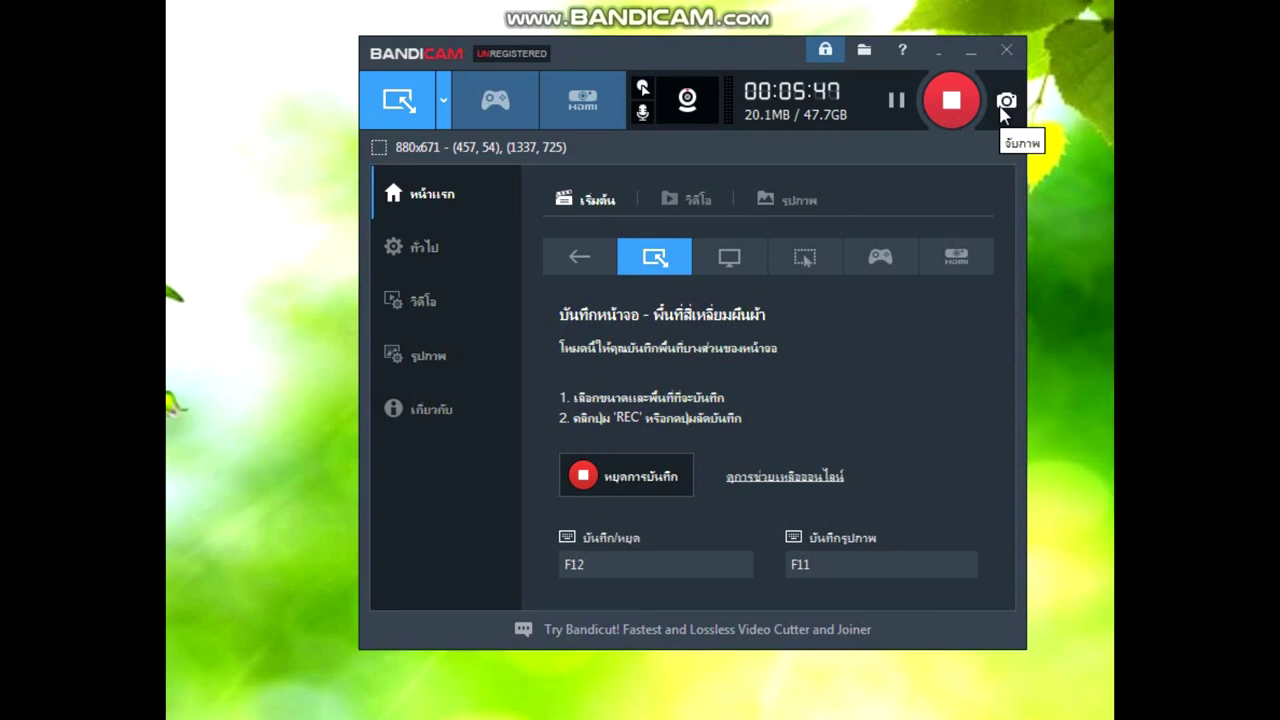
# Try switching to the HDMI device recording mode, and decline stopping the current recording
pyautogui.click(582, 102)
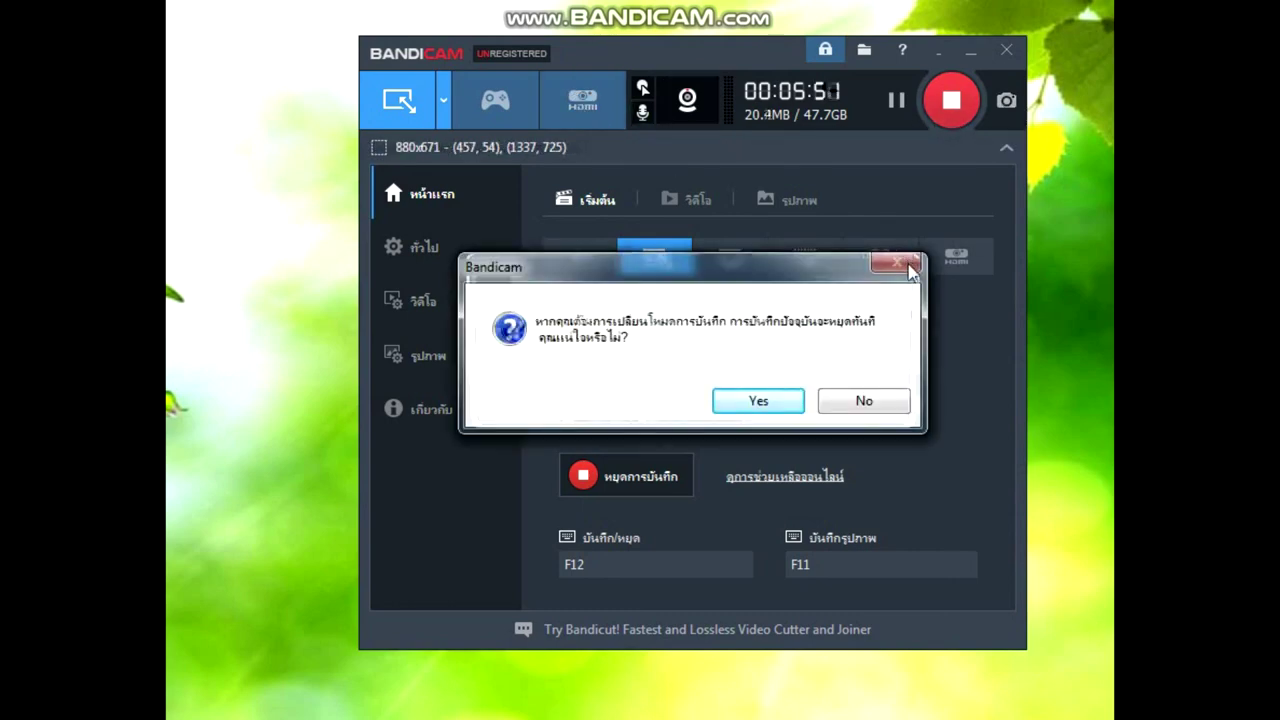
pyautogui.click(888, 400)
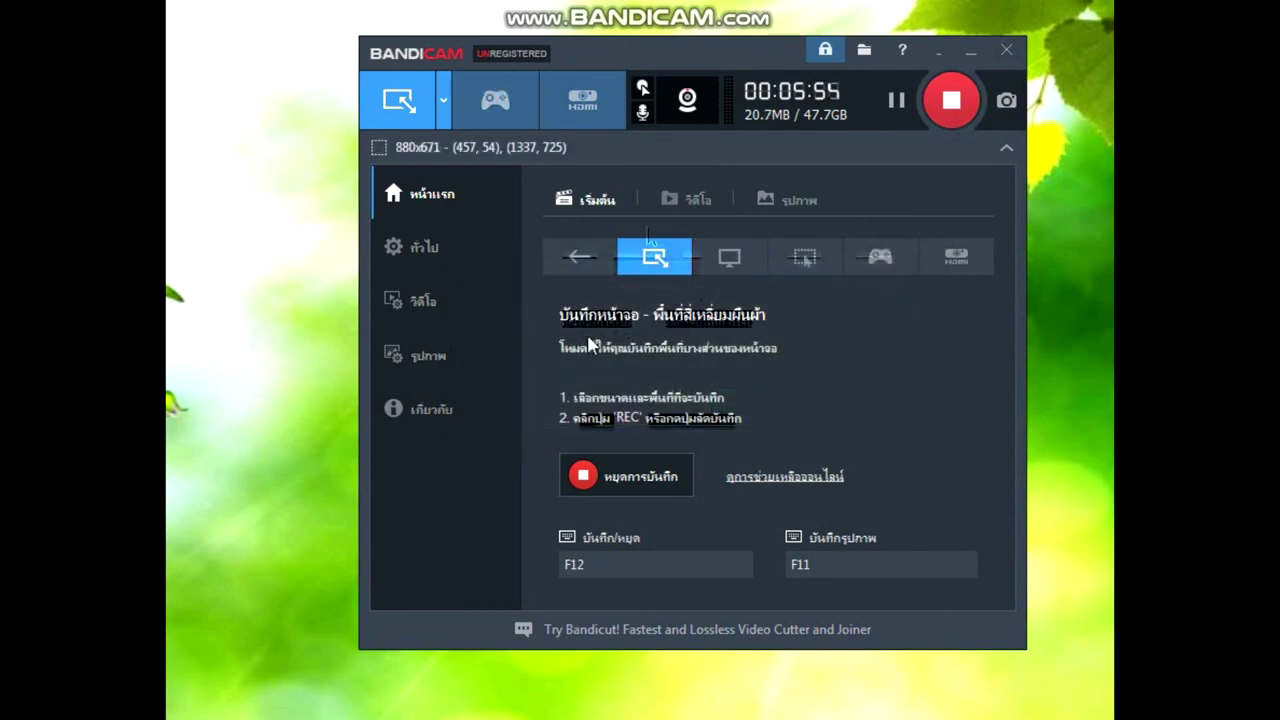
# View the lists of recorded videos and captured images, and return to the start page
pyautogui.click(694, 206)
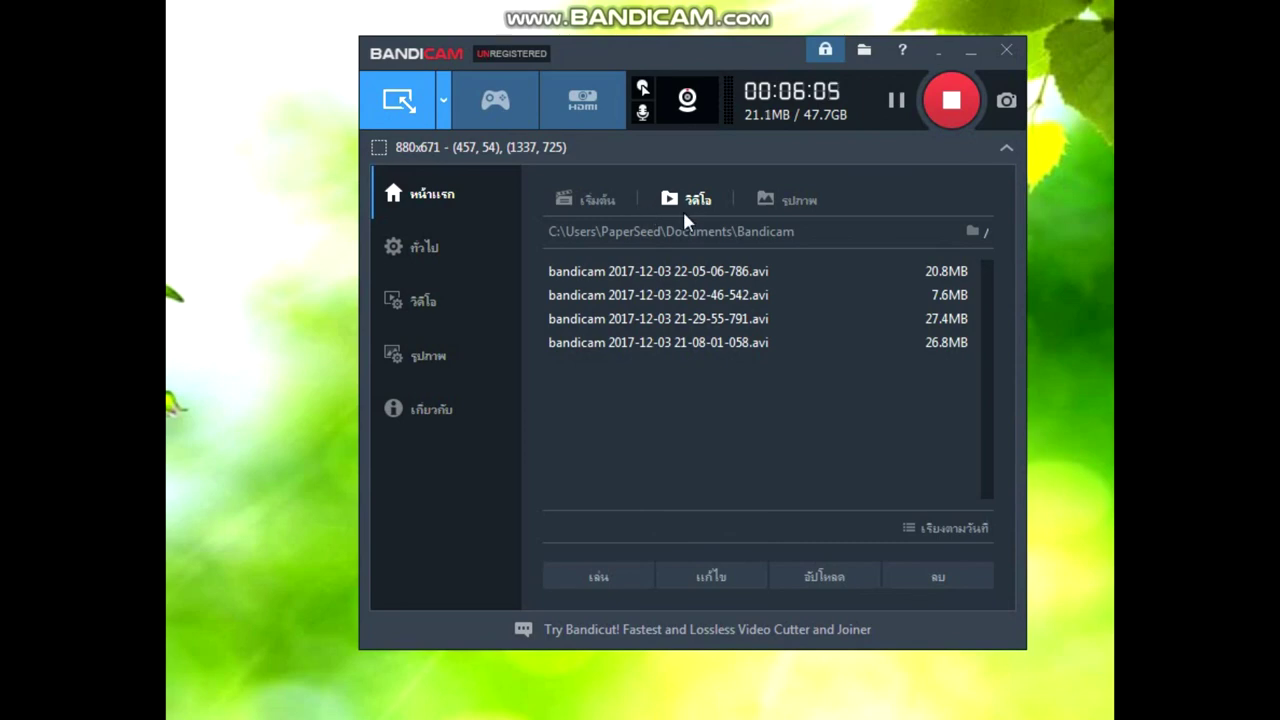
pyautogui.click(800, 202)
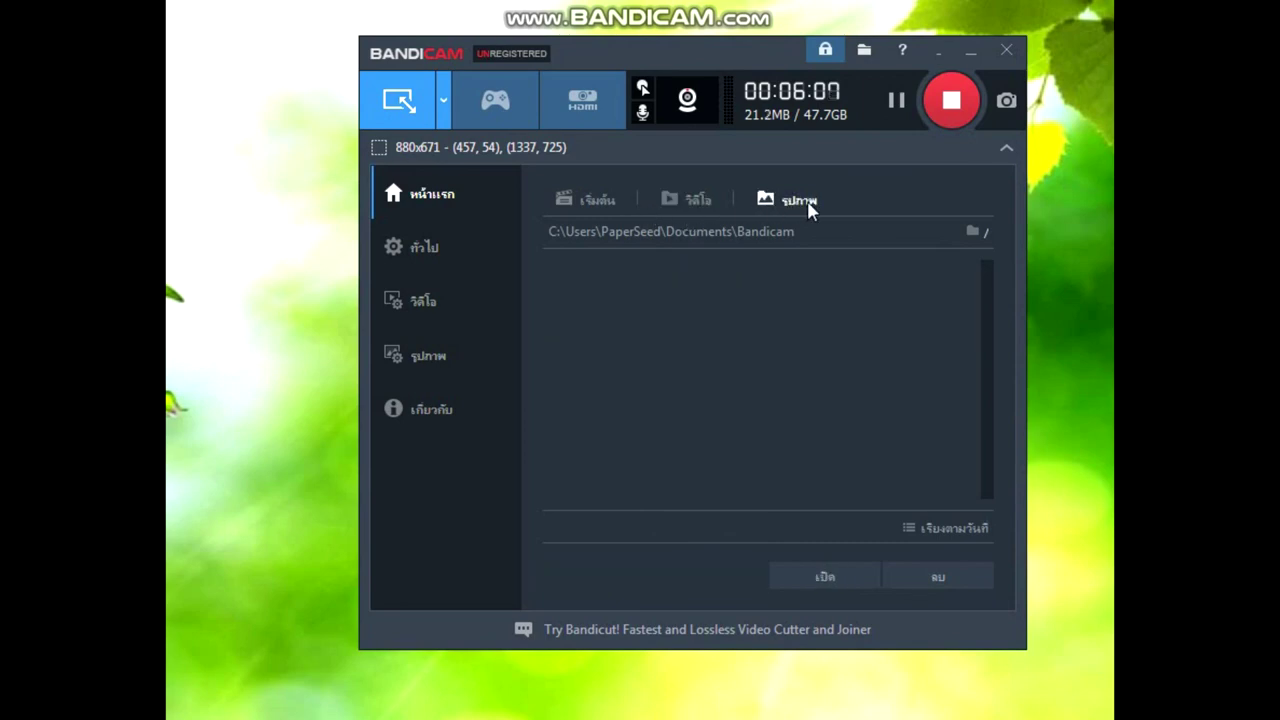
pyautogui.click(695, 201)
pyautogui.click(590, 200)
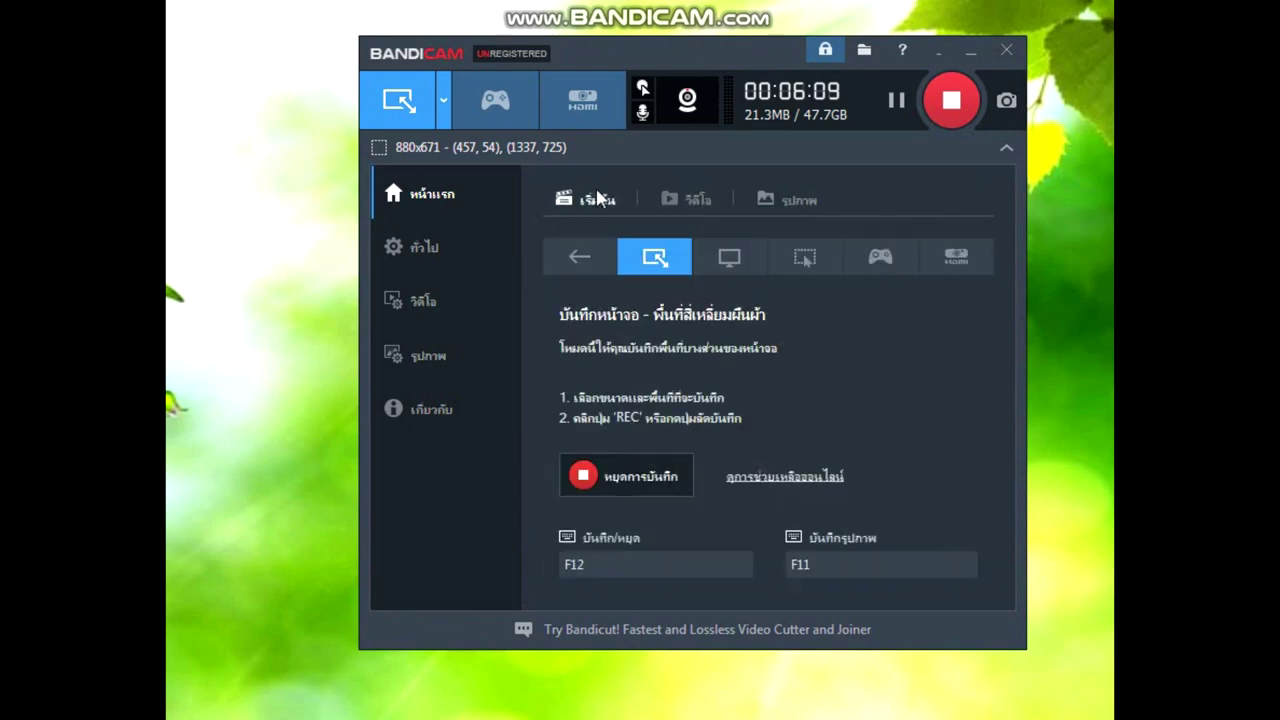
# Look through the general, video, image and about pages, and return to the home page
pyautogui.click(455, 246)
pyautogui.click(444, 302)
pyautogui.click(441, 358)
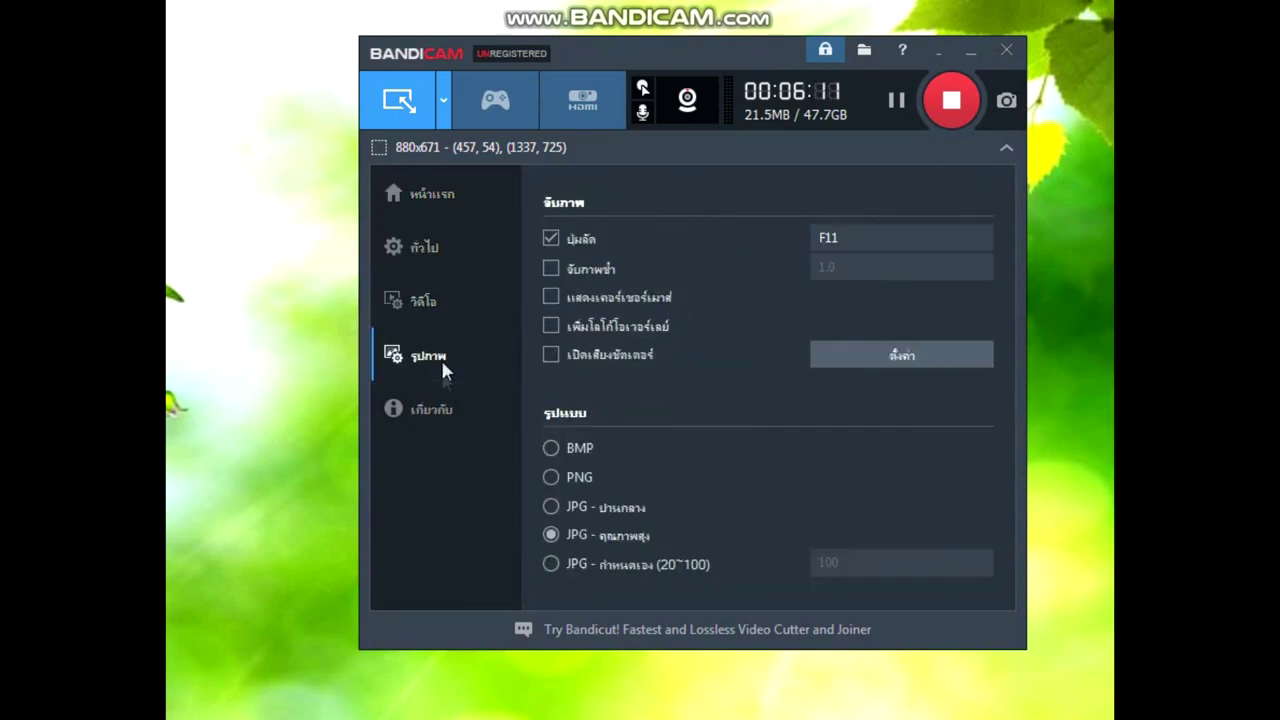
pyautogui.click(446, 410)
pyautogui.click(433, 200)
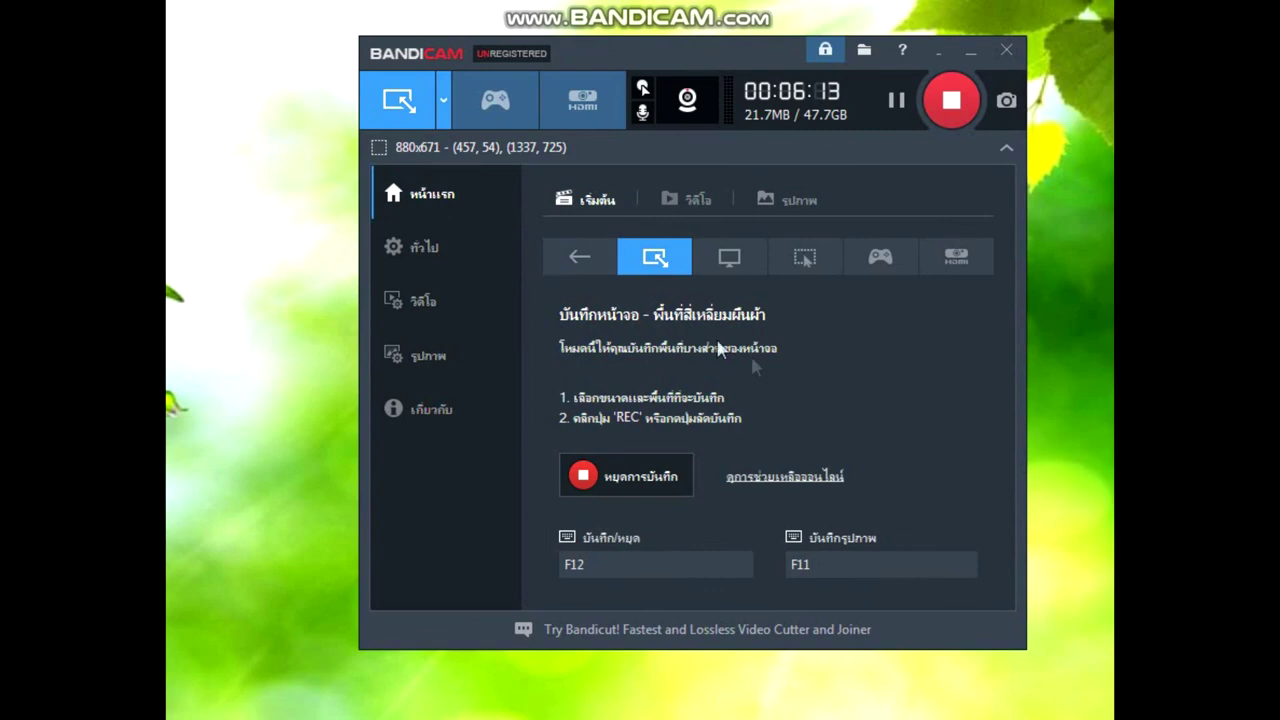